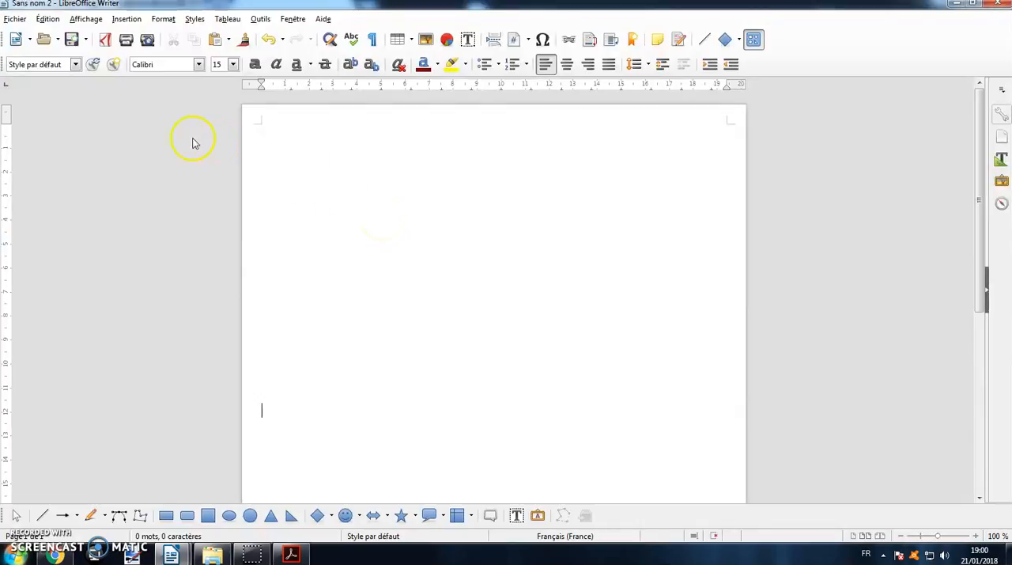
- Show the form controls toolbar (Contrôles de formulaire) and place it in the empty area beside the page
{"action": "left_click", "coordinate": [87, 19]}
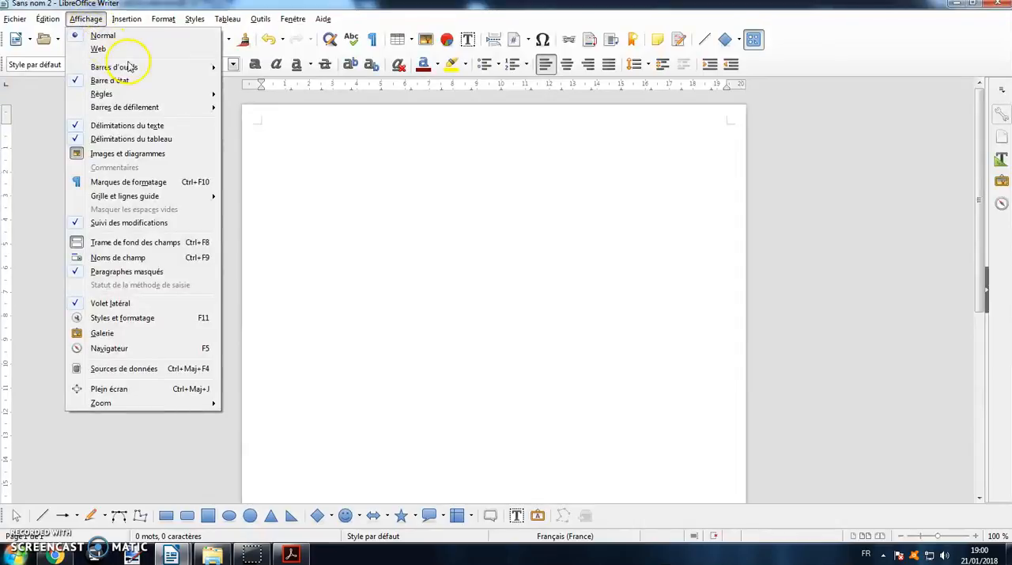
{"action": "mouse_move", "coordinate": [130, 69]}
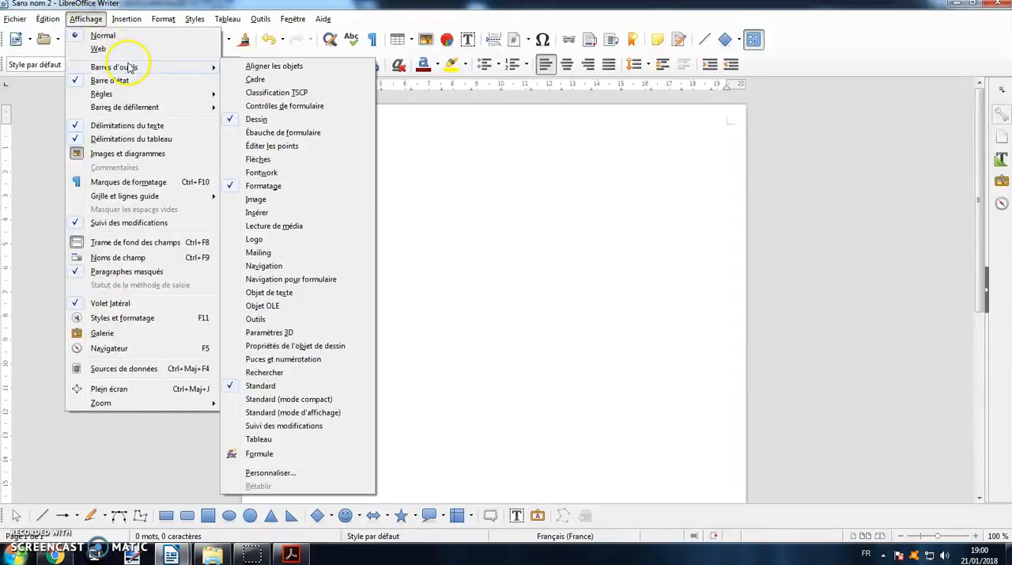
{"action": "left_click", "coordinate": [293, 107]}
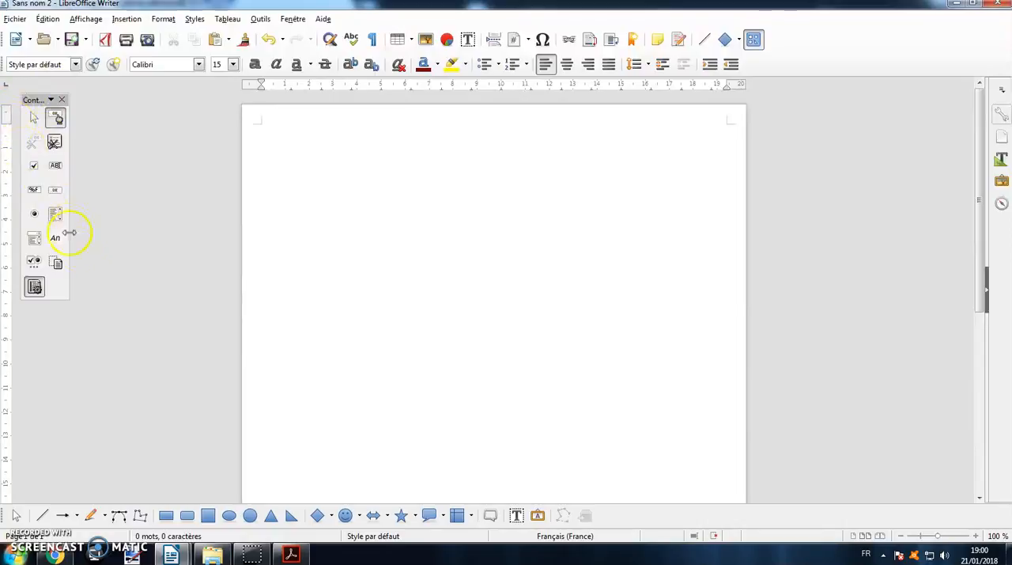
{"action": "mouse_move", "coordinate": [31, 101]}
{"action": "left_mouse_down"}
{"action": "mouse_move", "coordinate": [537, 112]}
{"action": "mouse_move", "coordinate": [791, 63]}
{"action": "mouse_move", "coordinate": [46, 103]}
{"action": "left_mouse_up"}
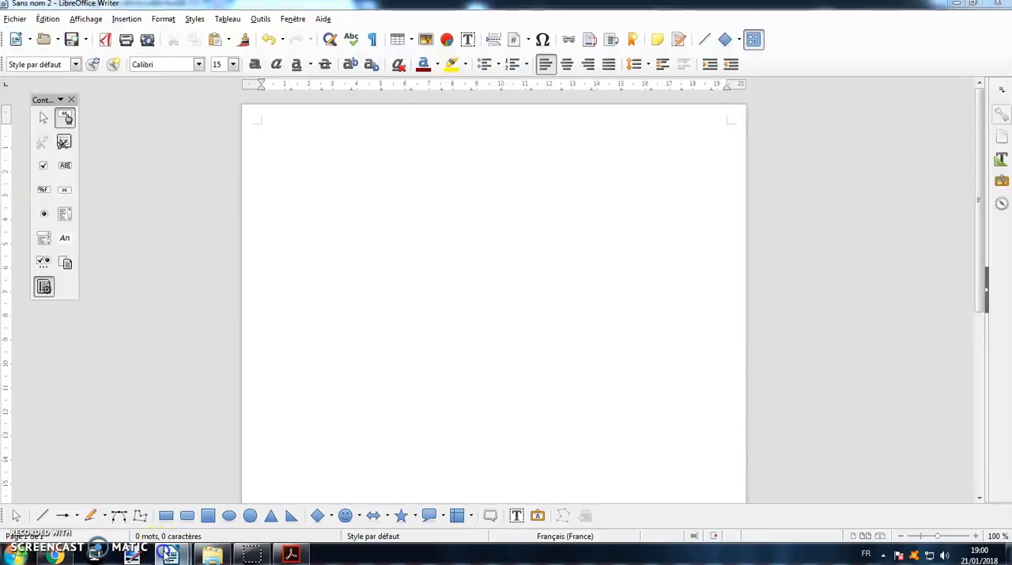
- Look at the finished sample form Formulaire 1e GM (OK).odt, and return to the blank Sans nom 2 document
{"action": "mouse_move", "coordinate": [171, 554]}
{"action": "left_click", "coordinate": [208, 501]}
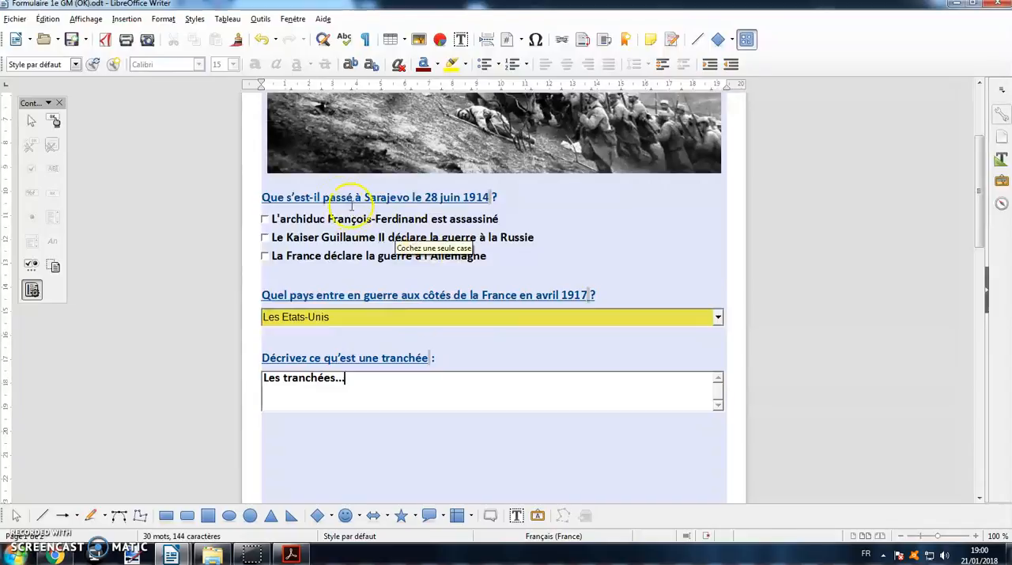
{"action": "left_click", "coordinate": [178, 558]}
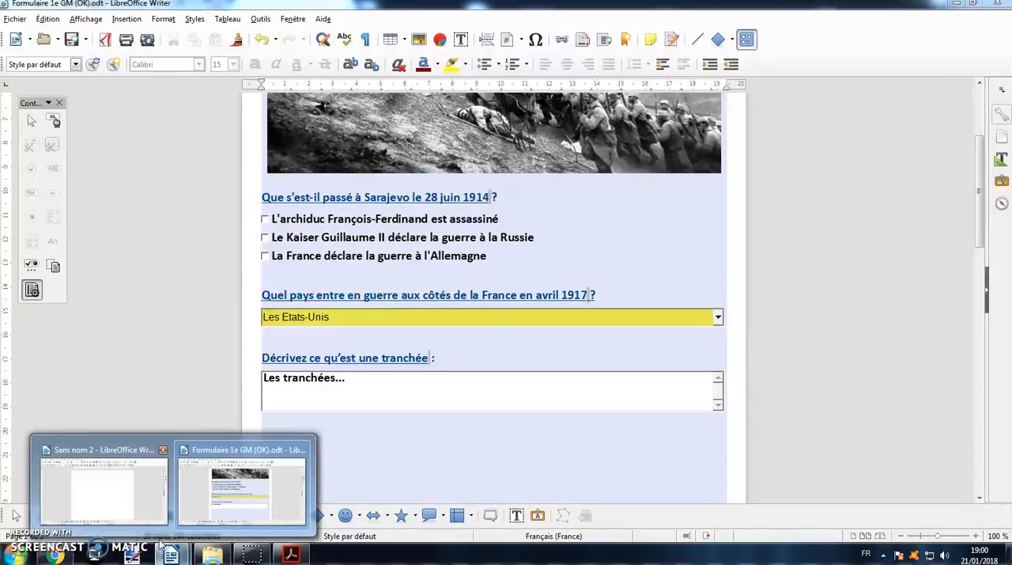
{"action": "left_click", "coordinate": [102, 484]}
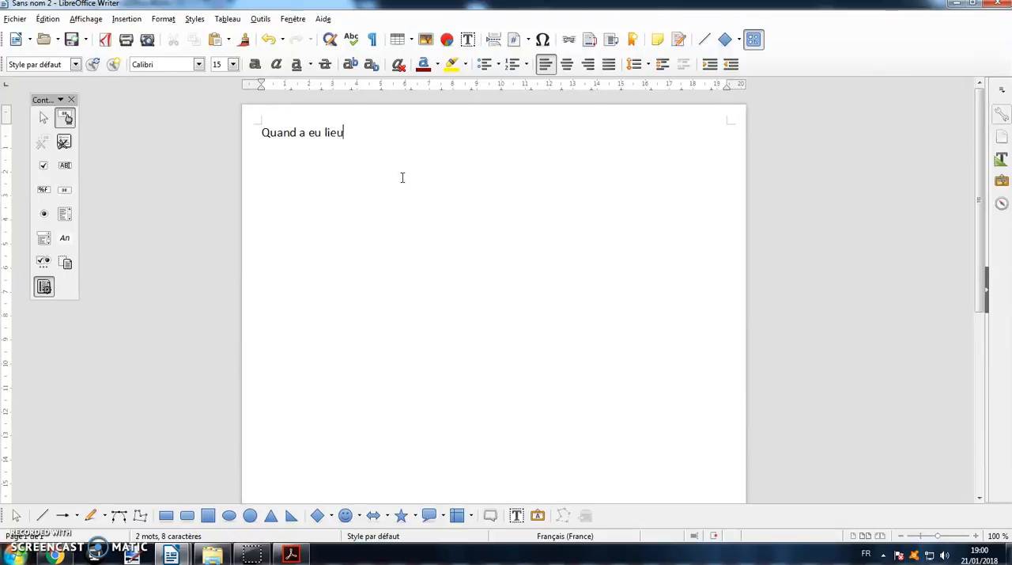
- Write the question "Quand a eu lieu la bataille de Verdun ?" on the first line and add empty lines below it
{"action": "type", "text": "taille de Verdun"}
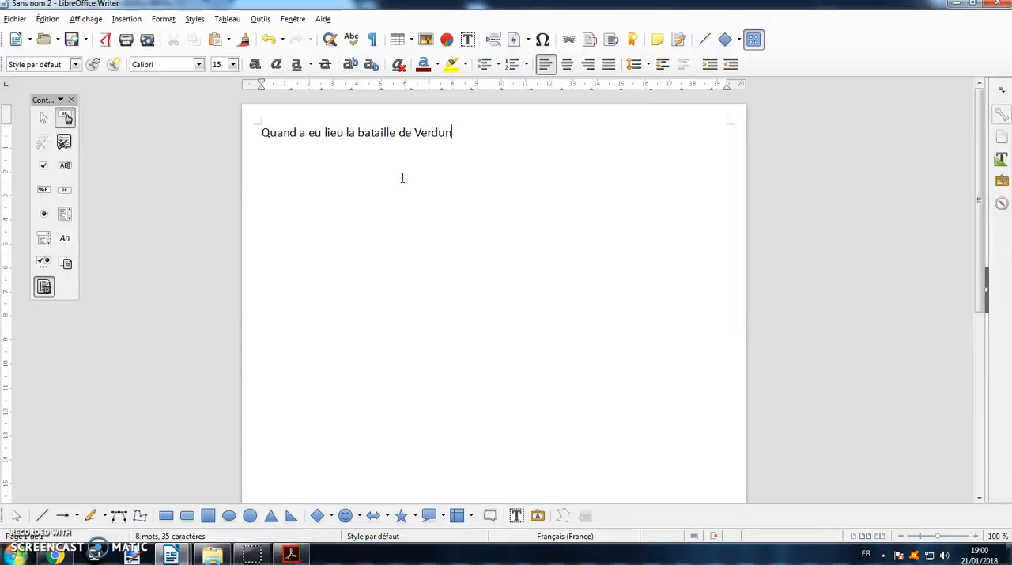
{"action": "key", "text": "Return"}
{"action": "key", "text": "Return"}
{"action": "left_click", "coordinate": [399, 235]}
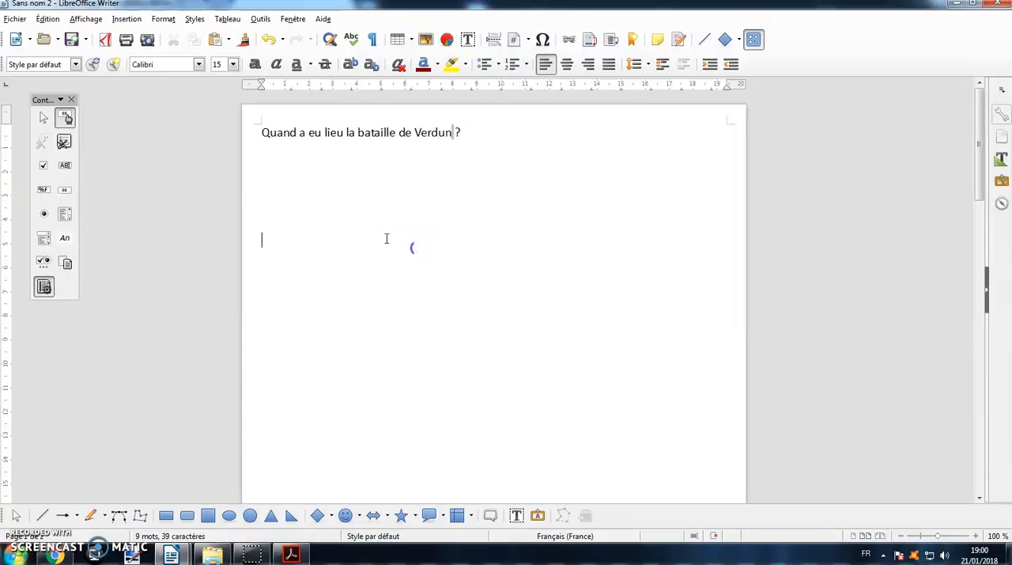
- Draw a check box control about 19.4 cm wide and 0.6 cm high just below the question, spanning the text width
{"action": "left_click", "coordinate": [45, 165]}
{"action": "left_click_drag", "start_coordinate": [261, 149], "coordinate": [725, 162]}
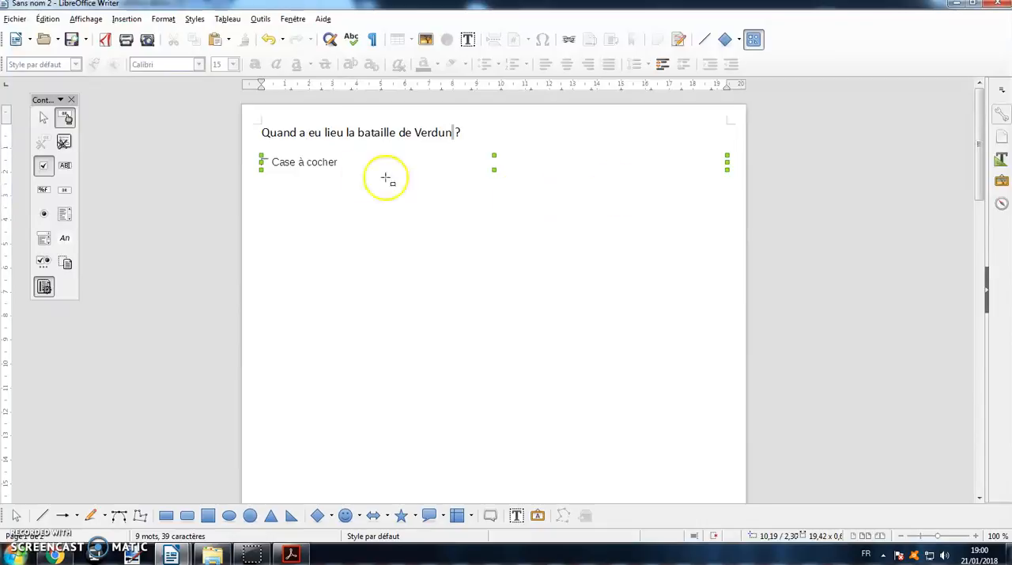
{"action": "left_click", "coordinate": [340, 207]}
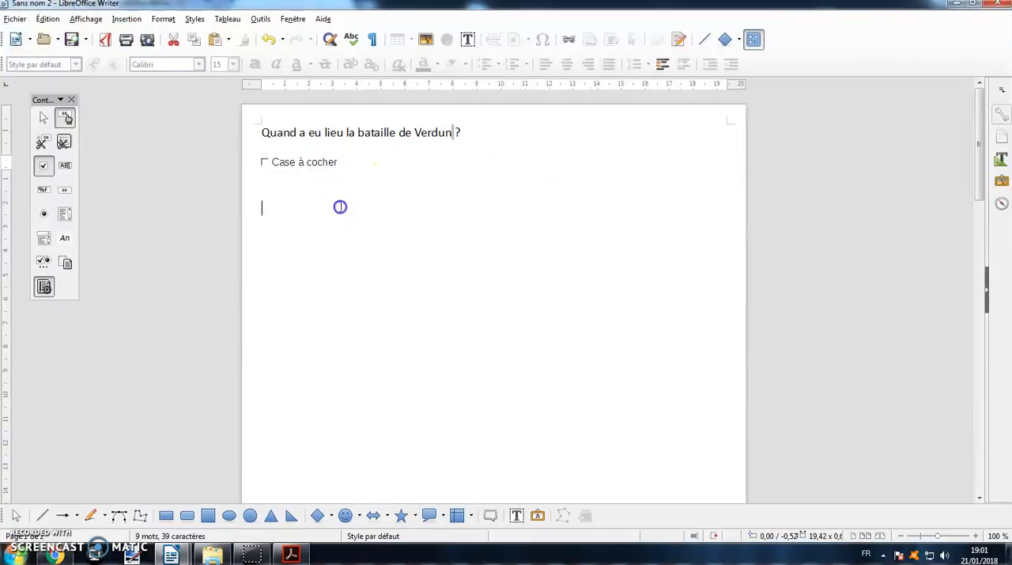
- Open the check box control's properties and look through its data and event settings before returning to the general ones
{"action": "left_click", "coordinate": [327, 165]}
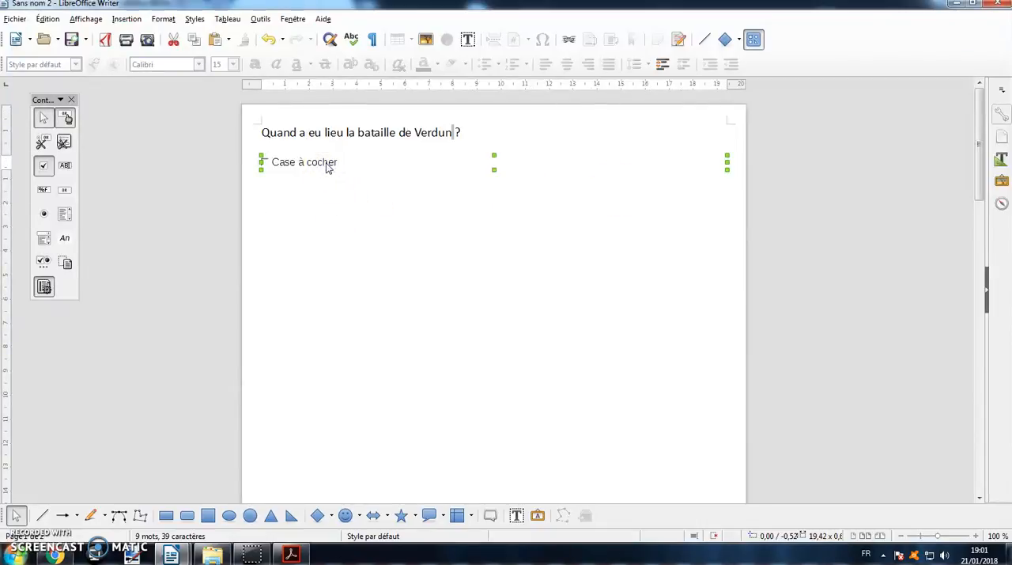
{"action": "double_click", "coordinate": [327, 165]}
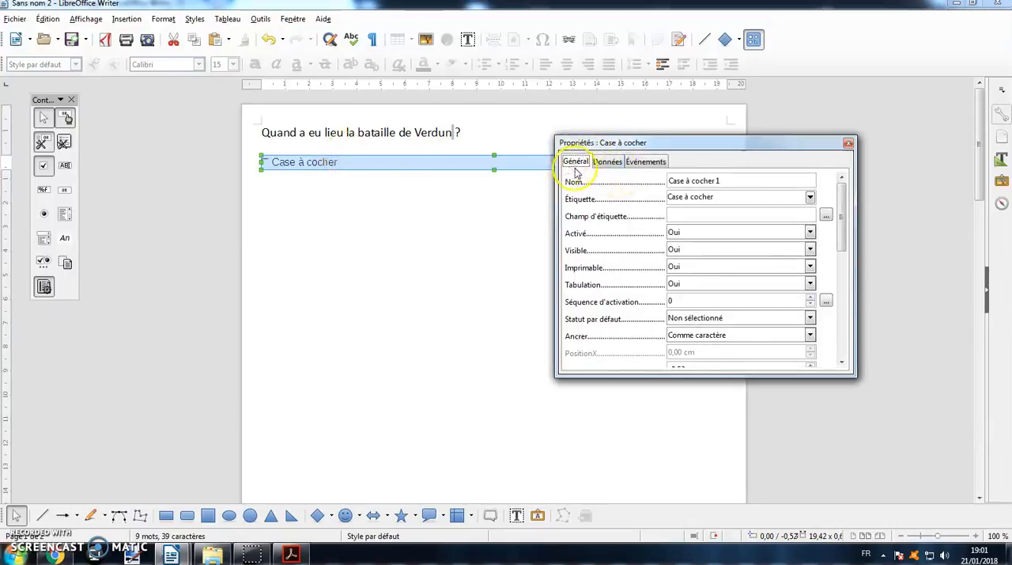
{"action": "left_click", "coordinate": [607, 162]}
{"action": "left_click", "coordinate": [642, 161]}
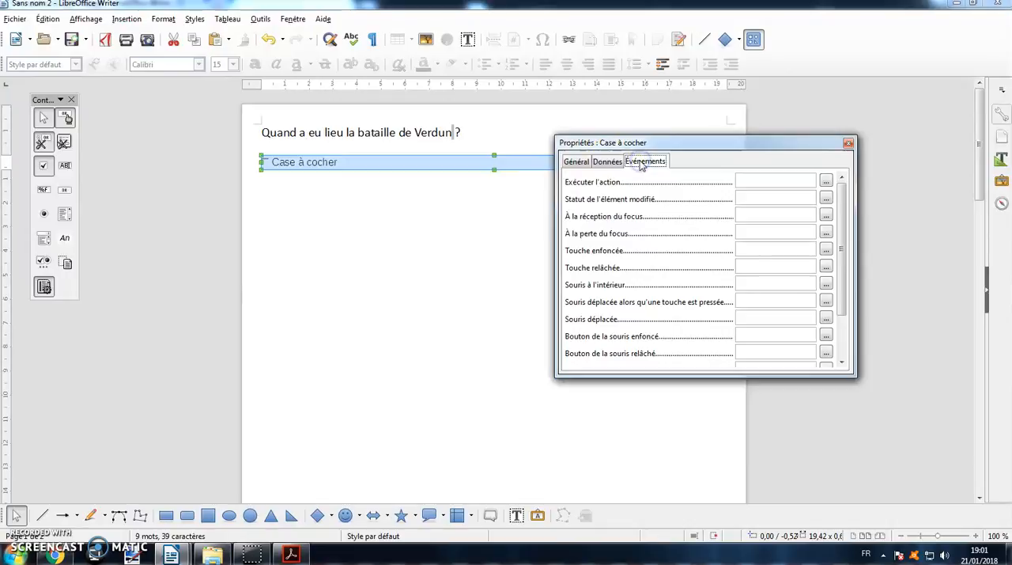
{"action": "left_click", "coordinate": [576, 161]}
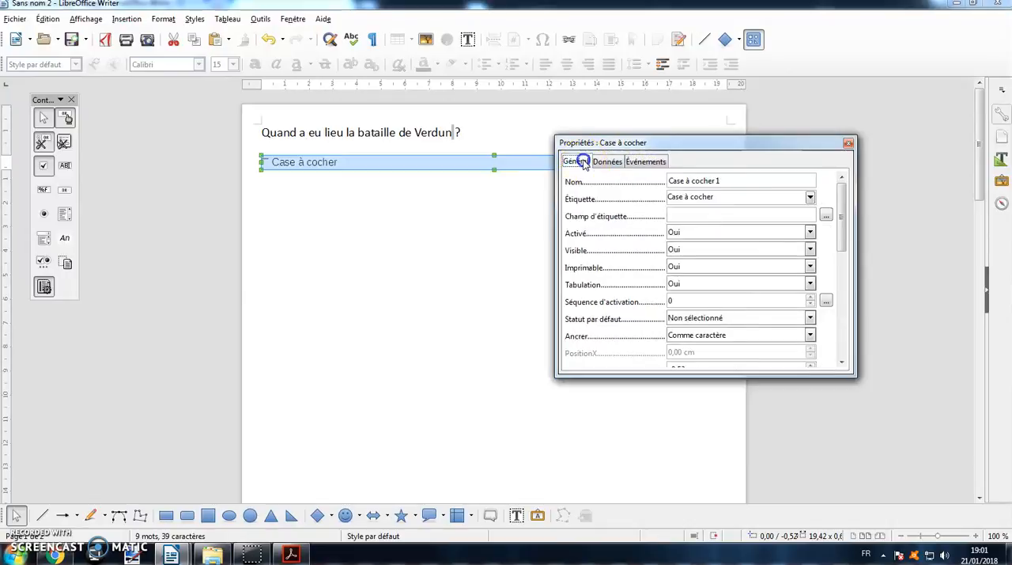
- Name the check box control "Case 1" and set its label to "1916"
{"action": "triple_click", "coordinate": [743, 180]}
{"action": "type", "text": "Case"}
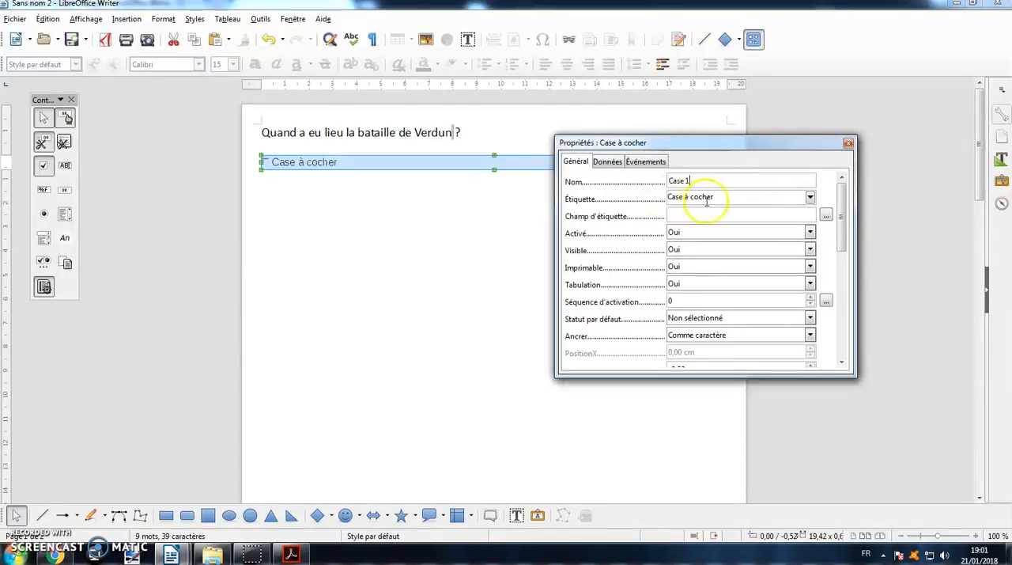
{"action": "left_click", "coordinate": [724, 196]}
{"action": "left_click_drag", "start_coordinate": [726, 198], "coordinate": [657, 199]}
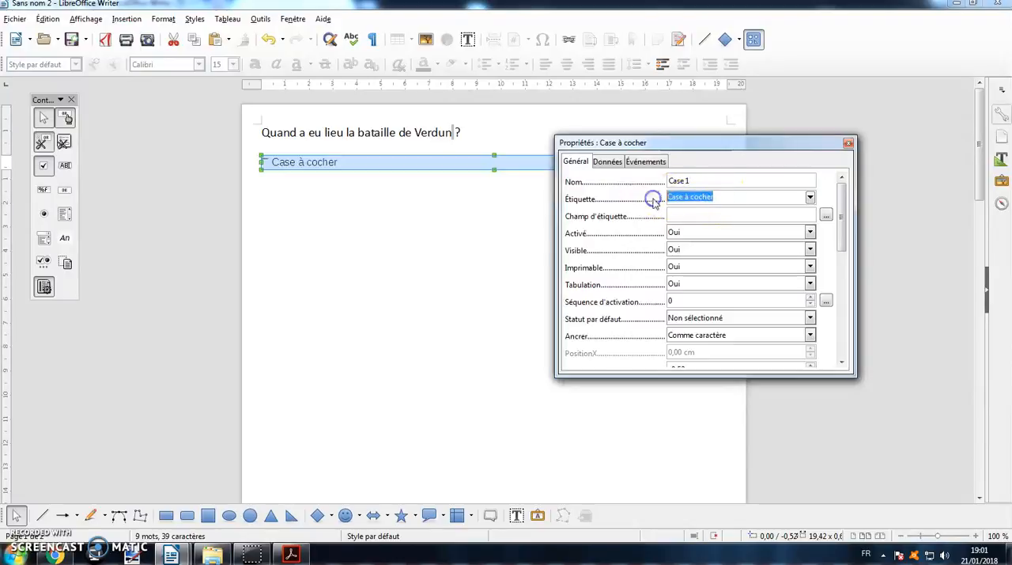
{"action": "type", "text": "1916"}
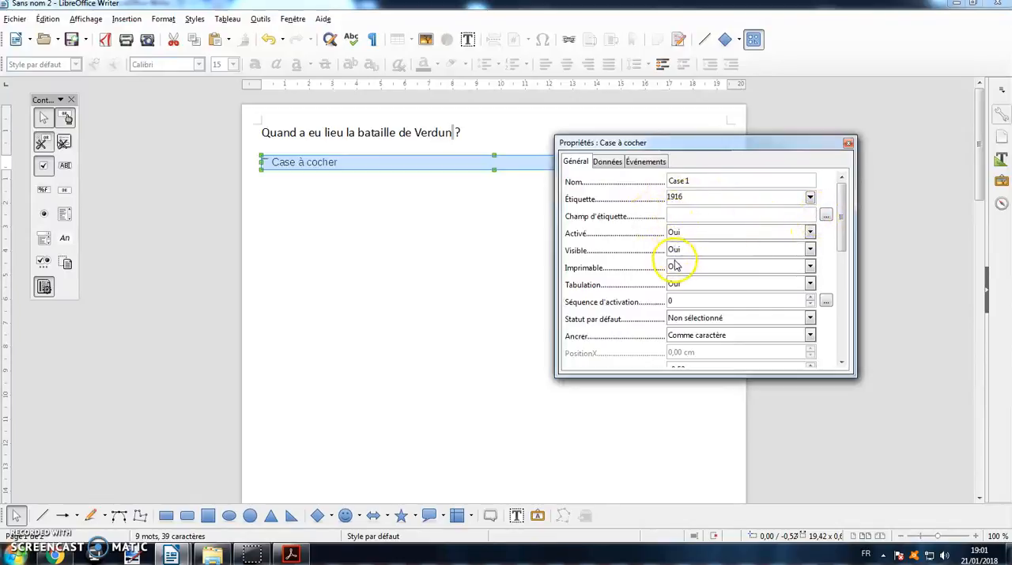
- Choose Calibri, style Gras, size 15 as the font of the check box label
{"action": "left_click_drag", "start_coordinate": [841, 244], "coordinate": [843, 293]}
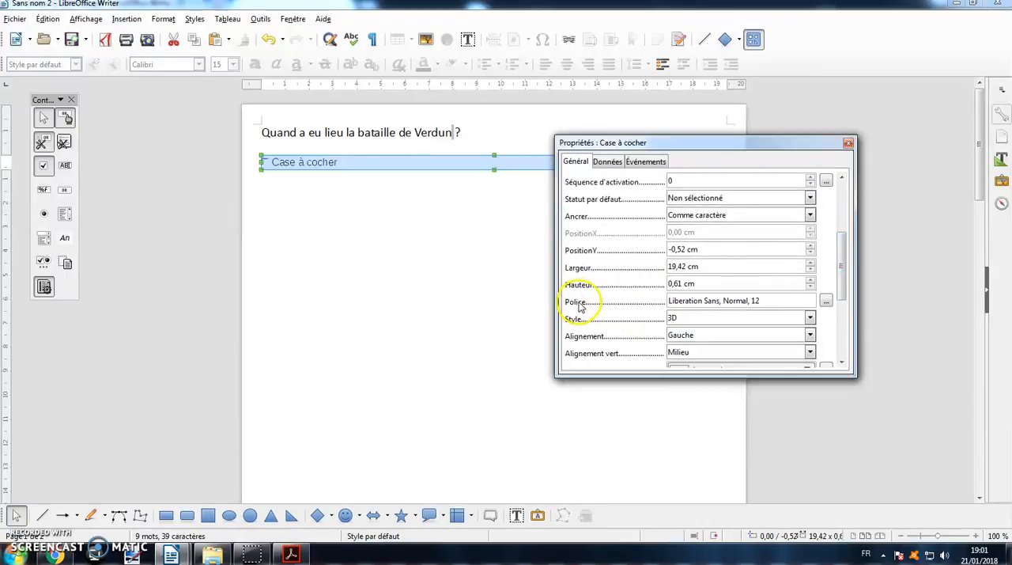
{"action": "left_click", "coordinate": [826, 302]}
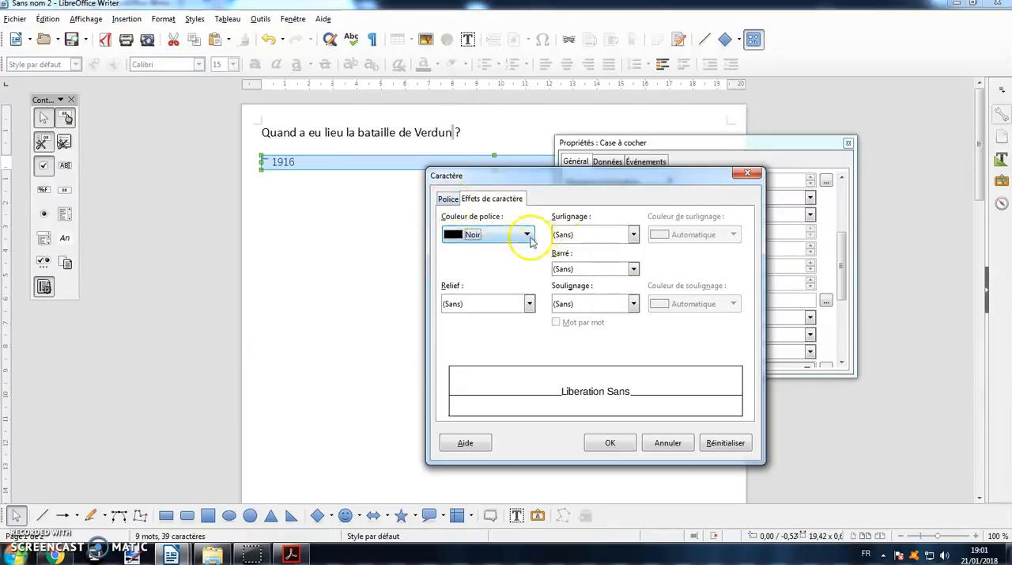
{"action": "left_click", "coordinate": [452, 198]}
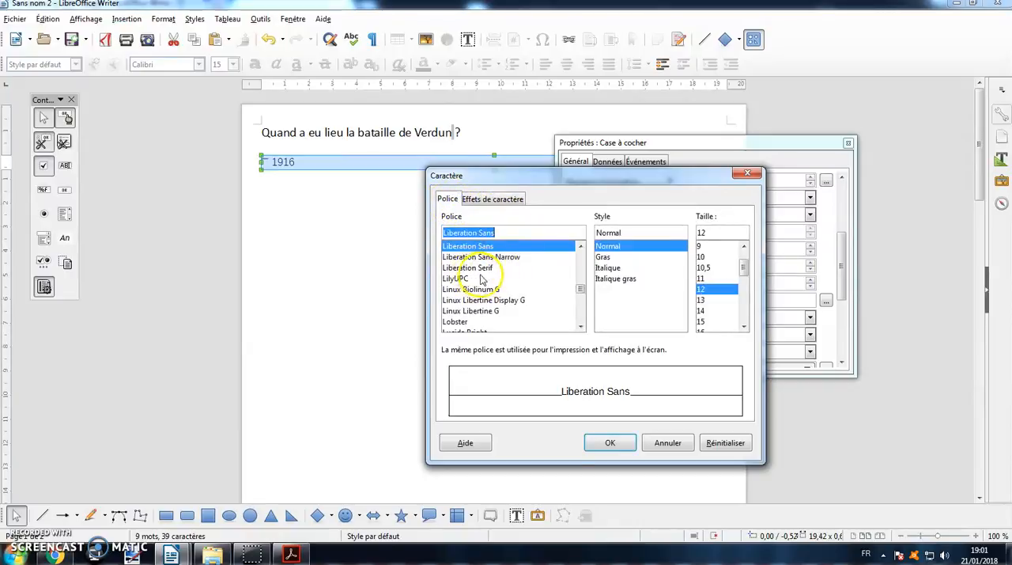
{"action": "scroll", "coordinate": [479, 282], "scroll_direction": "up", "scroll_amount": 15}
{"action": "scroll", "coordinate": [484, 282], "scroll_direction": "up", "scroll_amount": 15}
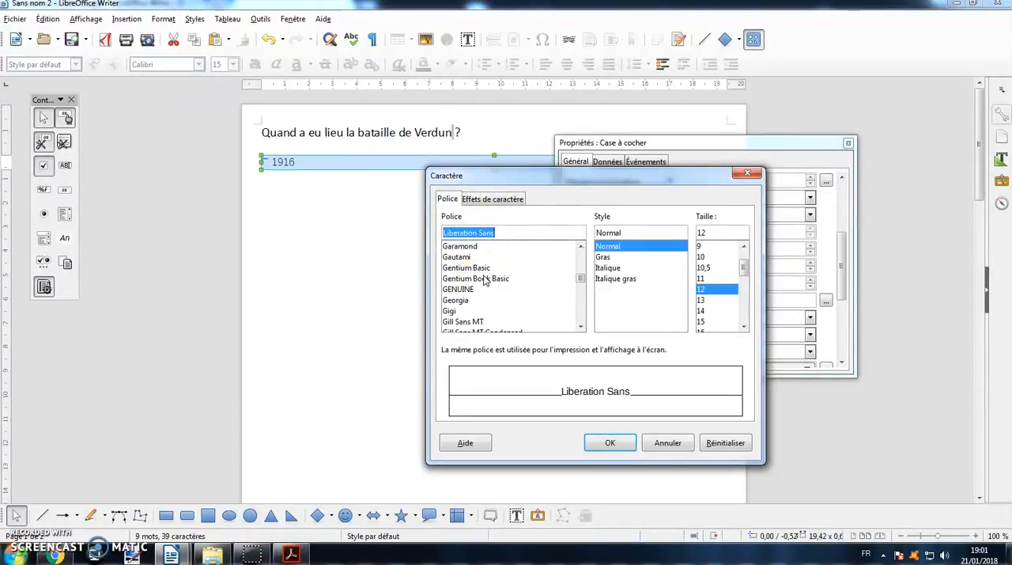
{"action": "scroll", "coordinate": [485, 282], "scroll_direction": "up", "scroll_amount": 10}
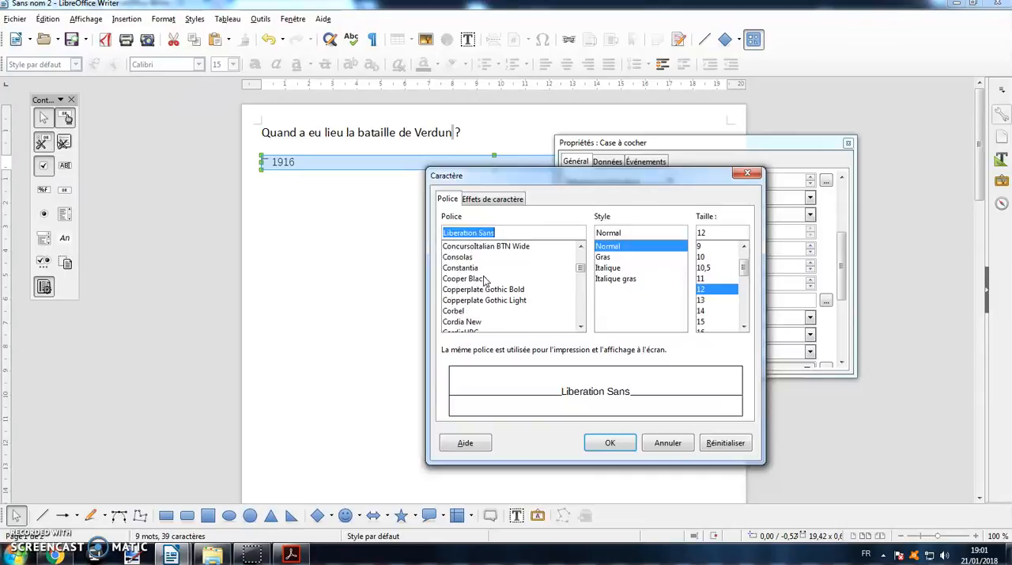
{"action": "left_click", "coordinate": [474, 247]}
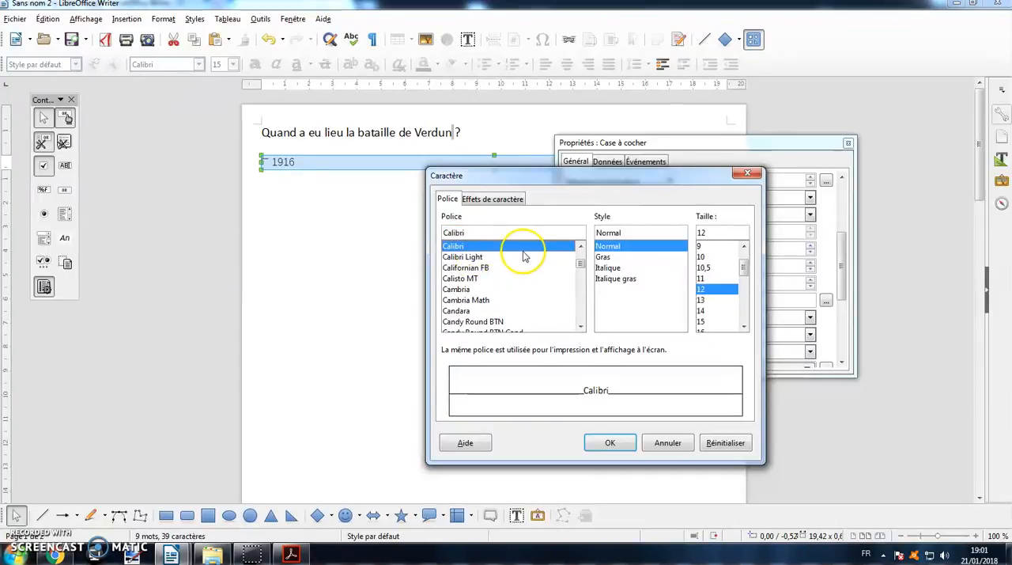
{"action": "left_click", "coordinate": [603, 258]}
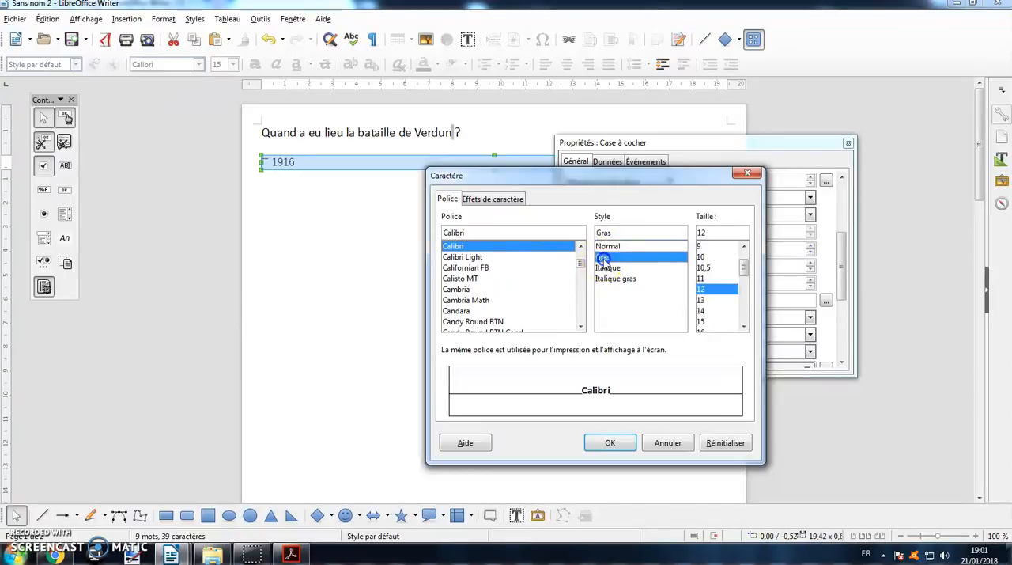
{"action": "scroll", "coordinate": [731, 283], "scroll_direction": "down", "scroll_amount": 1}
{"action": "left_click", "coordinate": [706, 289]}
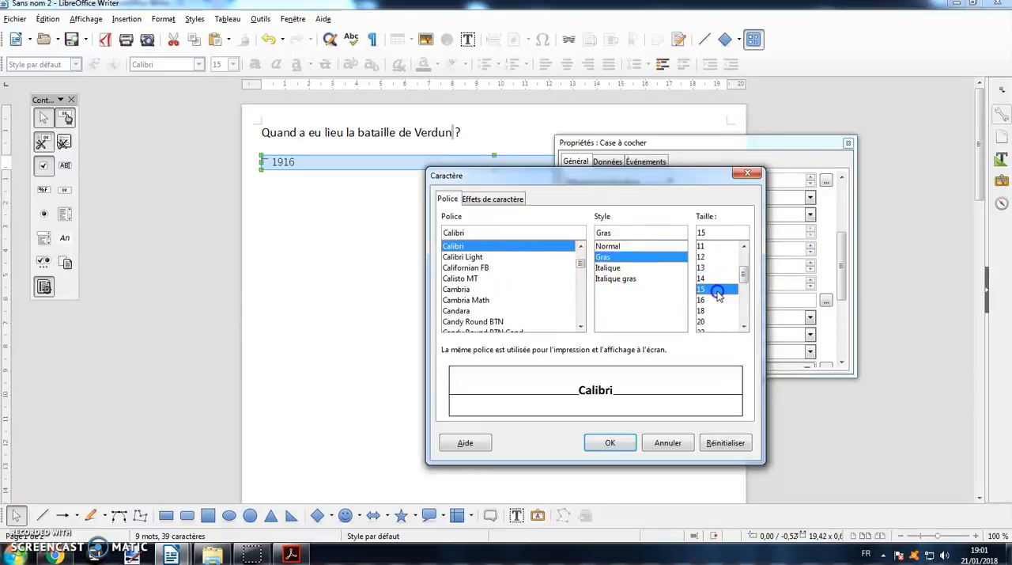
- Set the check box label's font colour to Bleu and apply the character settings
{"action": "left_click", "coordinate": [497, 198]}
{"action": "left_click", "coordinate": [495, 235]}
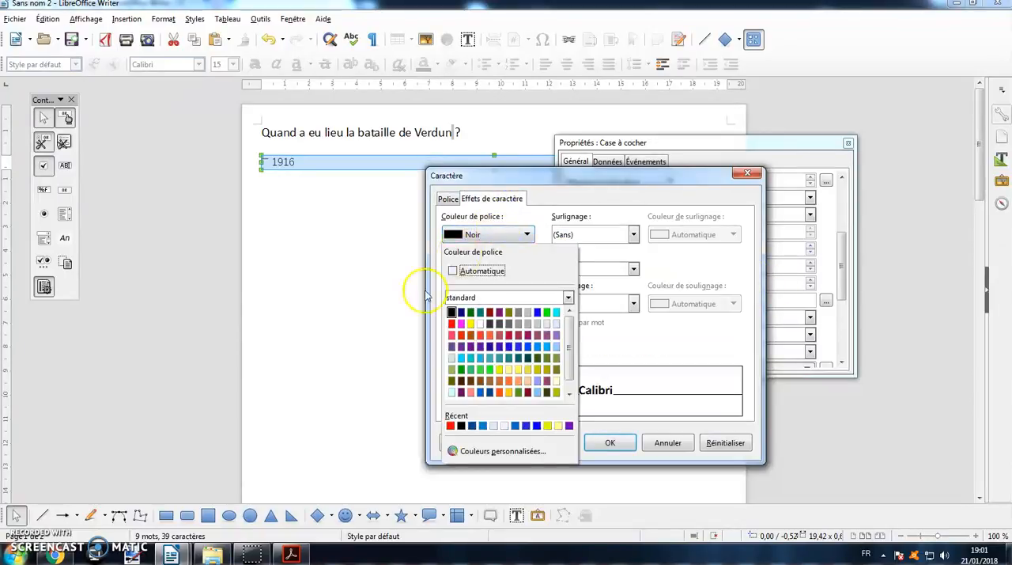
{"action": "left_click", "coordinate": [461, 311]}
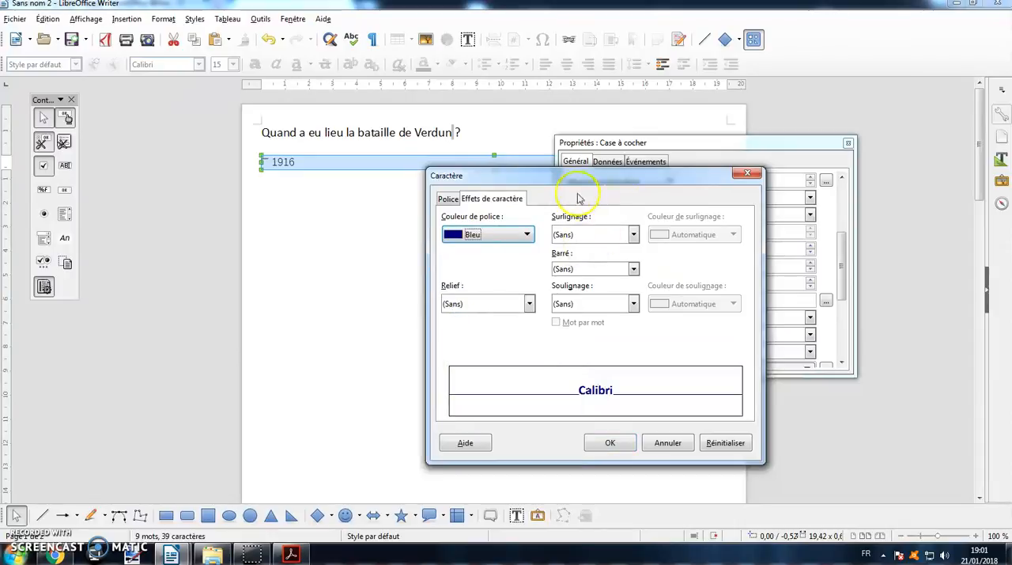
{"action": "left_click", "coordinate": [621, 444]}
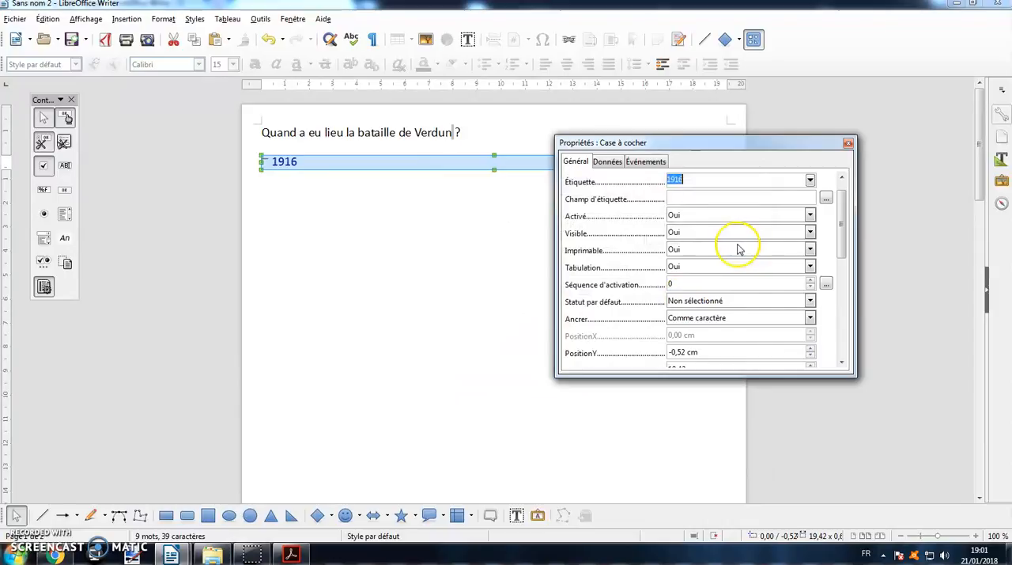
- Give the check box a custom pale yellow background colour, #EEF9B1
{"action": "left_click_drag", "start_coordinate": [841, 228], "coordinate": [840, 318]}
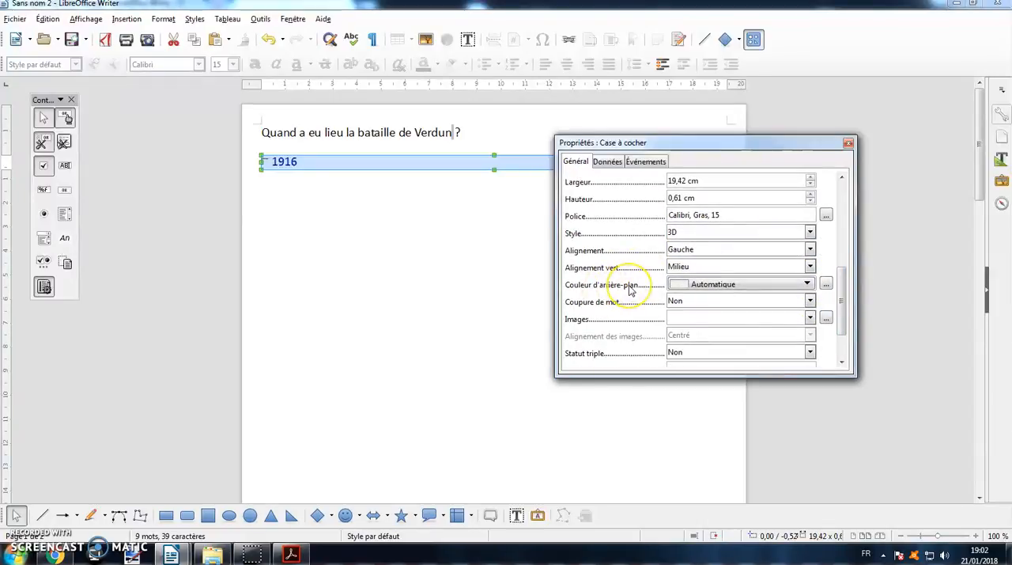
{"action": "left_click", "coordinate": [826, 284]}
{"action": "left_click", "coordinate": [729, 238]}
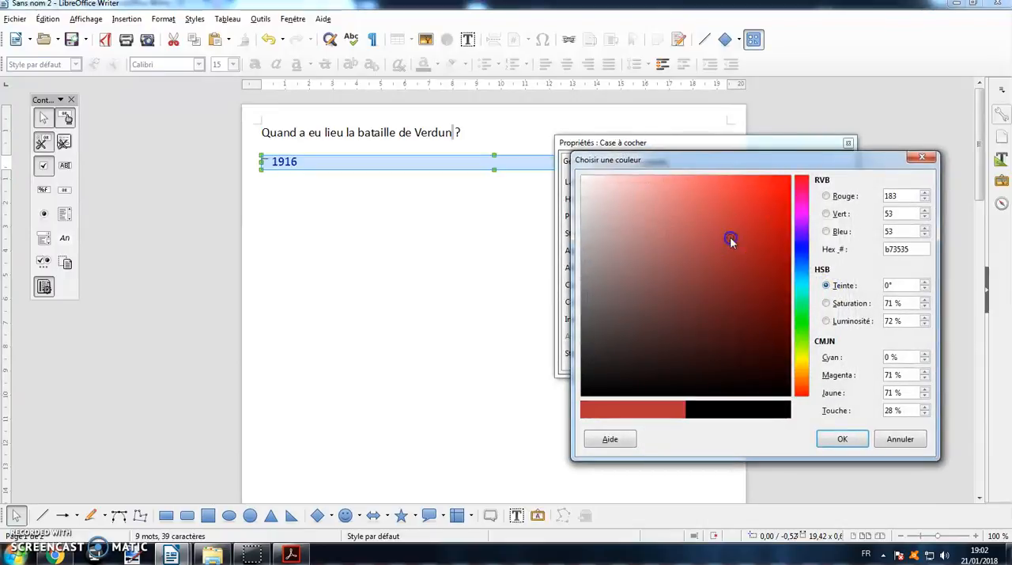
{"action": "left_click_drag", "start_coordinate": [722, 244], "coordinate": [653, 191]}
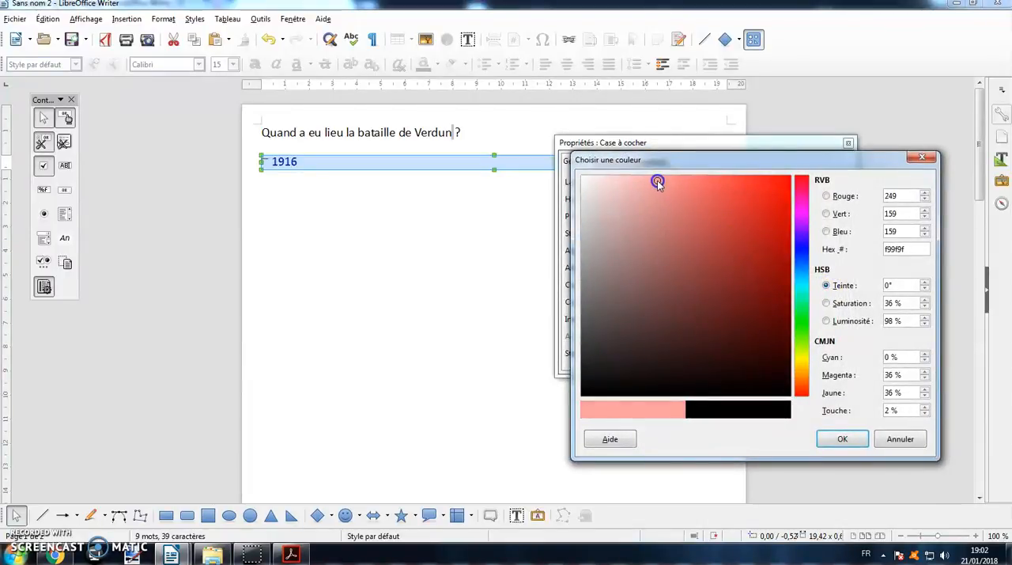
{"action": "left_click", "coordinate": [799, 353]}
{"action": "left_click_drag", "start_coordinate": [648, 179], "coordinate": [641, 179]}
{"action": "left_click", "coordinate": [841, 438]}
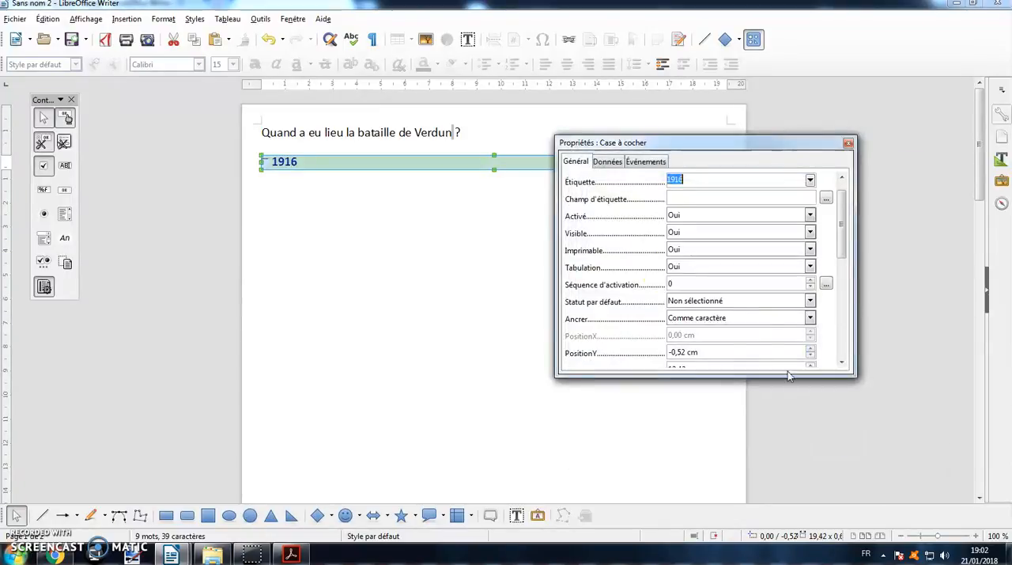
- Try the Plat style on the check box and switch it back to 3D
{"action": "left_click_drag", "start_coordinate": [845, 250], "coordinate": [852, 314]}
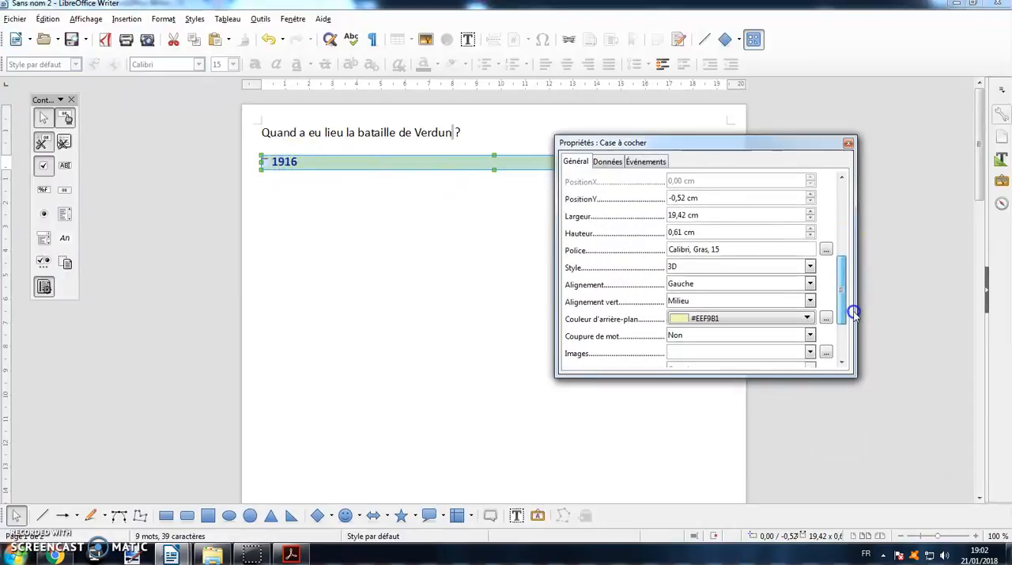
{"action": "left_click", "coordinate": [808, 250]}
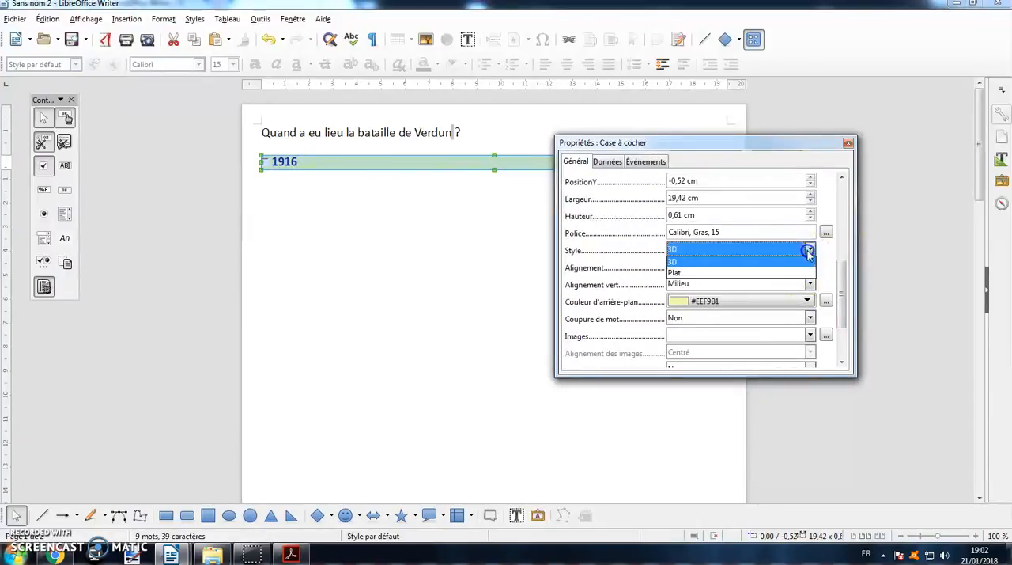
{"action": "left_click", "coordinate": [747, 263]}
{"action": "left_click", "coordinate": [753, 251]}
{"action": "left_click", "coordinate": [739, 271]}
{"action": "left_click", "coordinate": [767, 249]}
{"action": "left_click", "coordinate": [749, 263]}
- Add the help text "Cochez une seule réponse" to the check box and close its properties
{"action": "left_click_drag", "start_coordinate": [845, 308], "coordinate": [843, 350]}
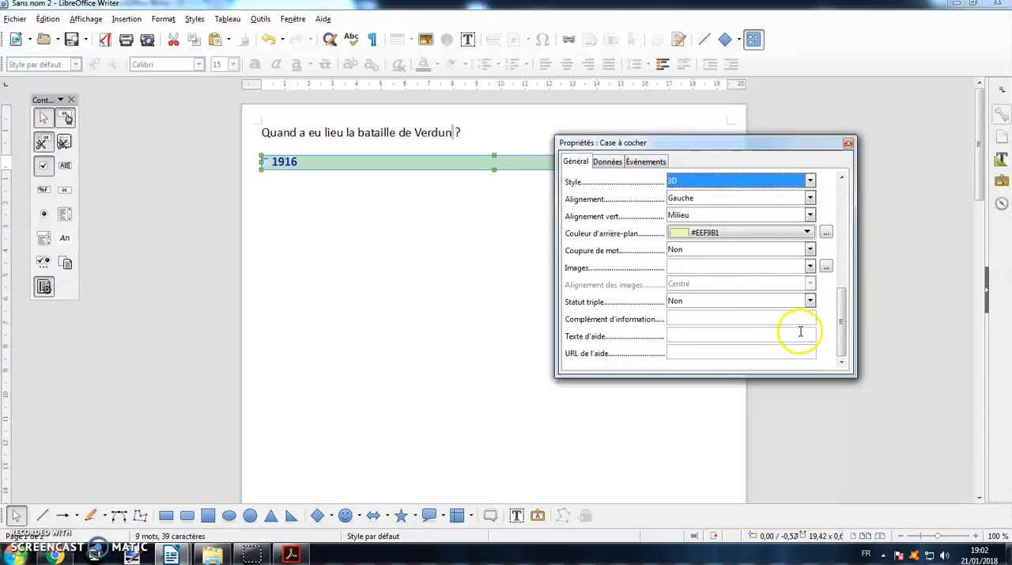
{"action": "left_click", "coordinate": [678, 336]}
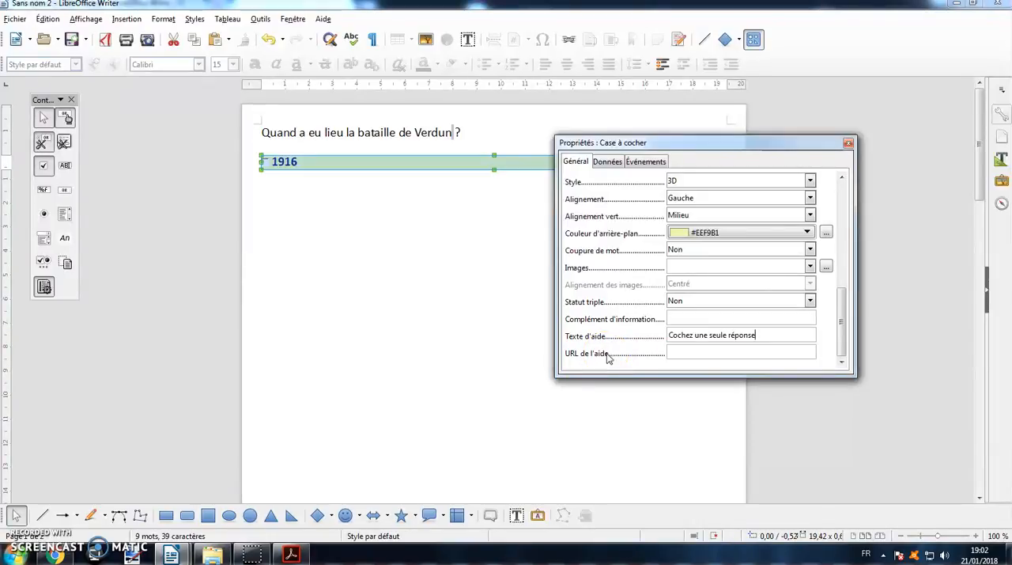
{"action": "left_click", "coordinate": [848, 144]}
{"action": "left_click", "coordinate": [553, 236]}
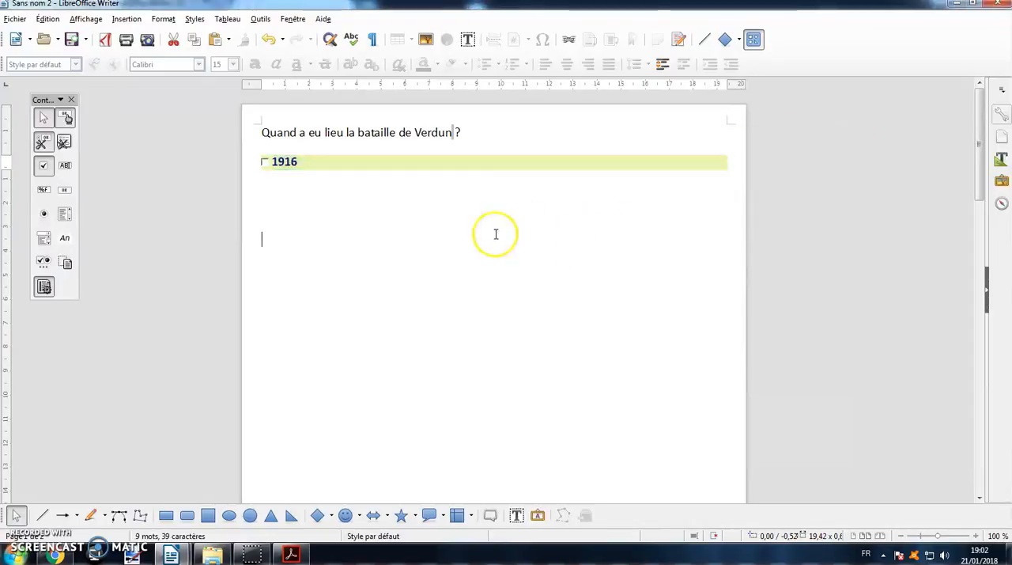
{"action": "mouse_move", "coordinate": [282, 166]}
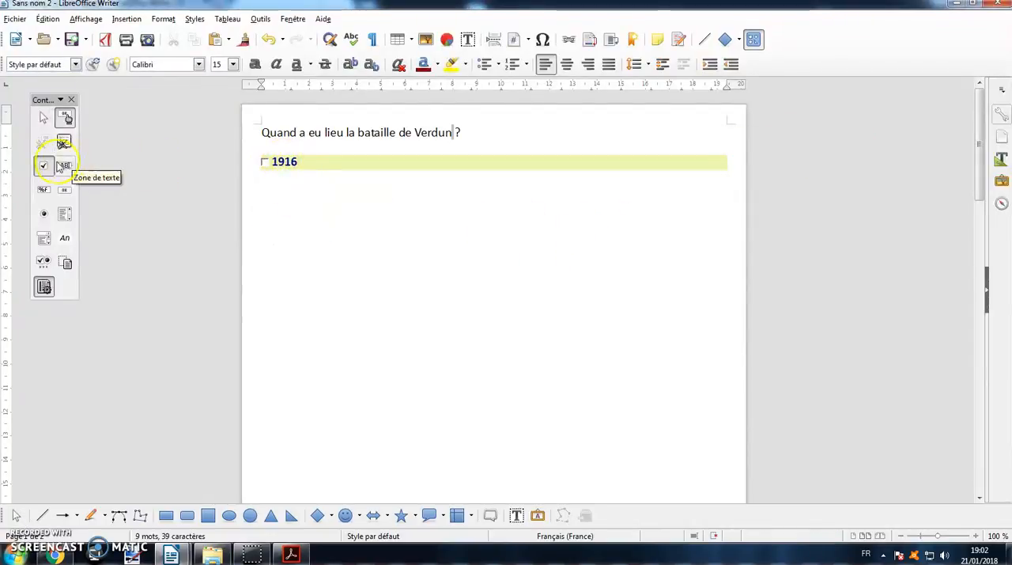
{"action": "left_click", "coordinate": [45, 166]}
{"action": "left_click_drag", "start_coordinate": [255, 194], "coordinate": [747, 225]}
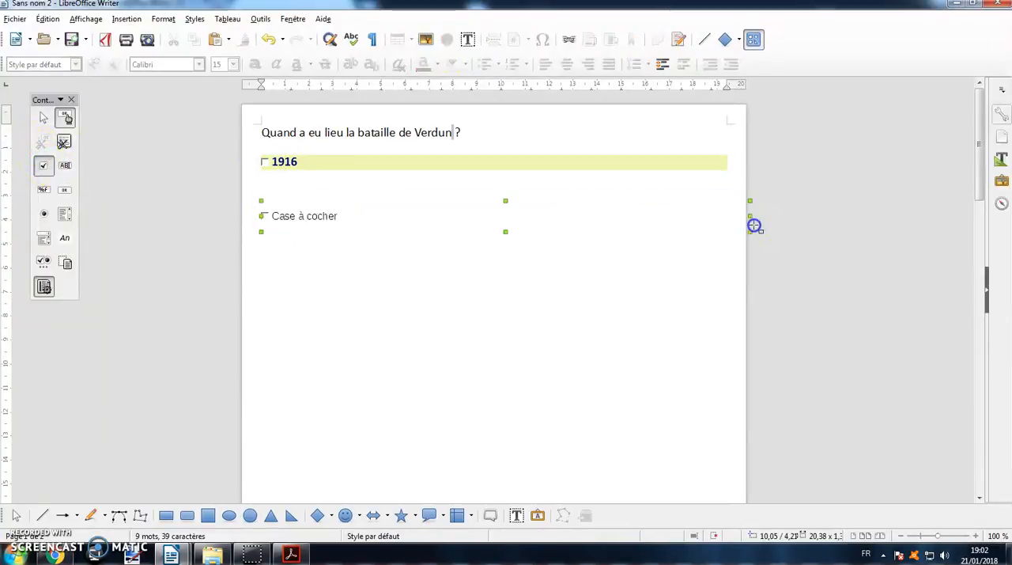
{"action": "key", "text": "Delete"}
- Copy the 1916 check box and paste two copies on the lines beneath it
{"action": "left_click", "coordinate": [366, 163]}
{"action": "right_click", "coordinate": [365, 164]}
{"action": "left_click", "coordinate": [343, 181]}
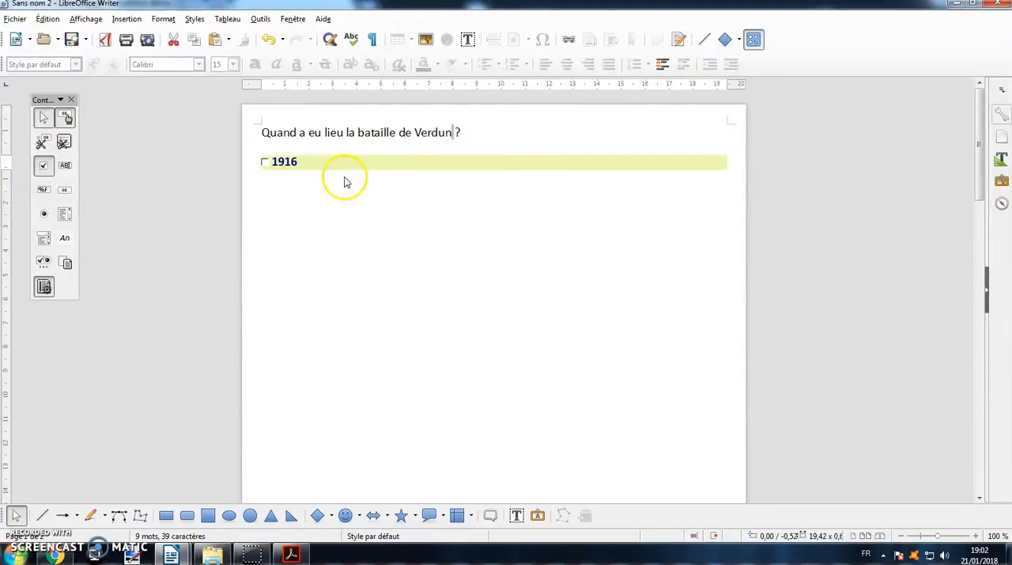
{"action": "right_click", "coordinate": [344, 178]}
{"action": "left_click", "coordinate": [377, 217]}
{"action": "right_click", "coordinate": [343, 196]}
{"action": "left_click", "coordinate": [376, 234]}
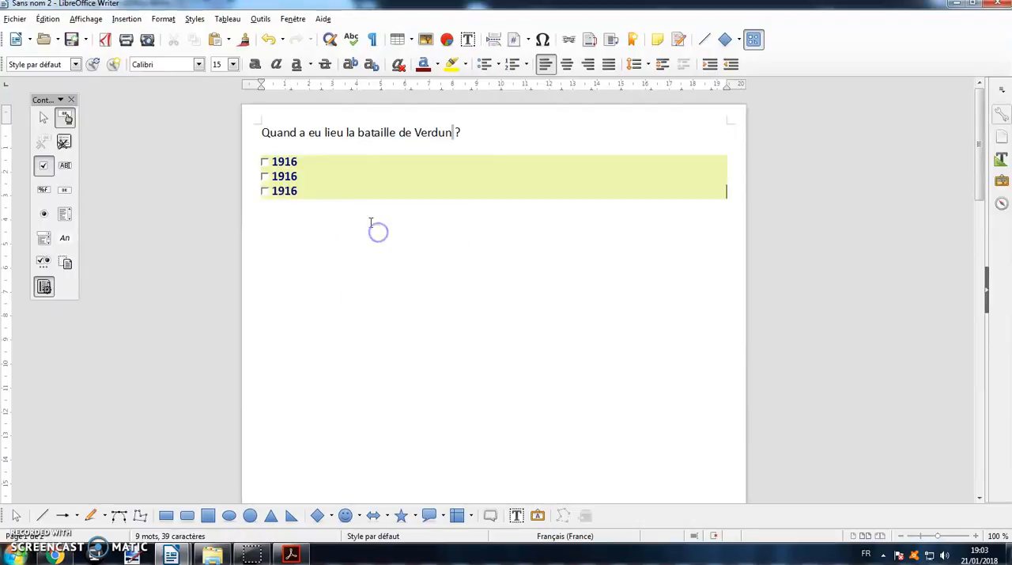
- Change the label of the second check box to "1917"
{"action": "double_click", "coordinate": [296, 181]}
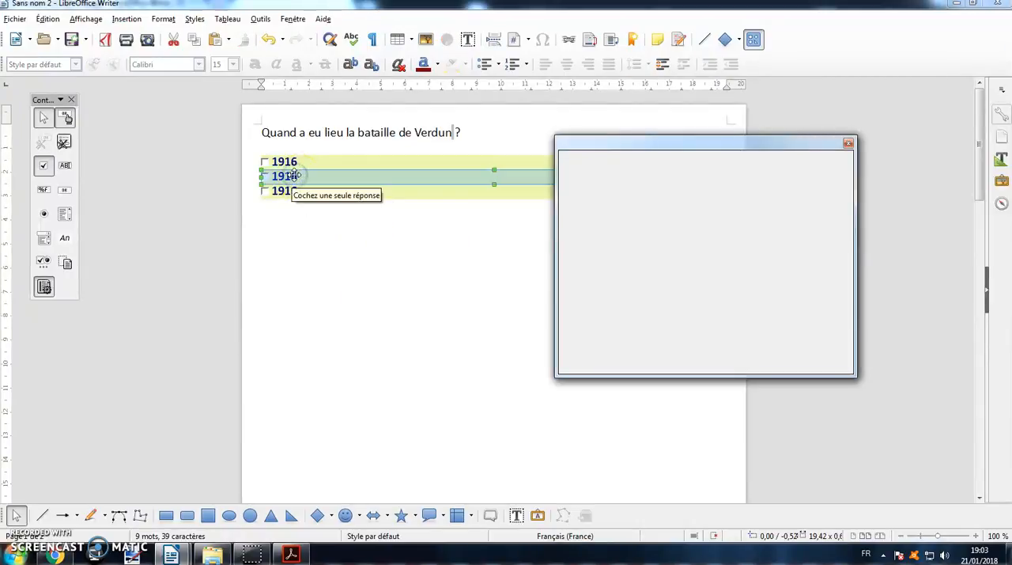
{"action": "left_click_drag", "start_coordinate": [717, 196], "coordinate": [641, 197]}
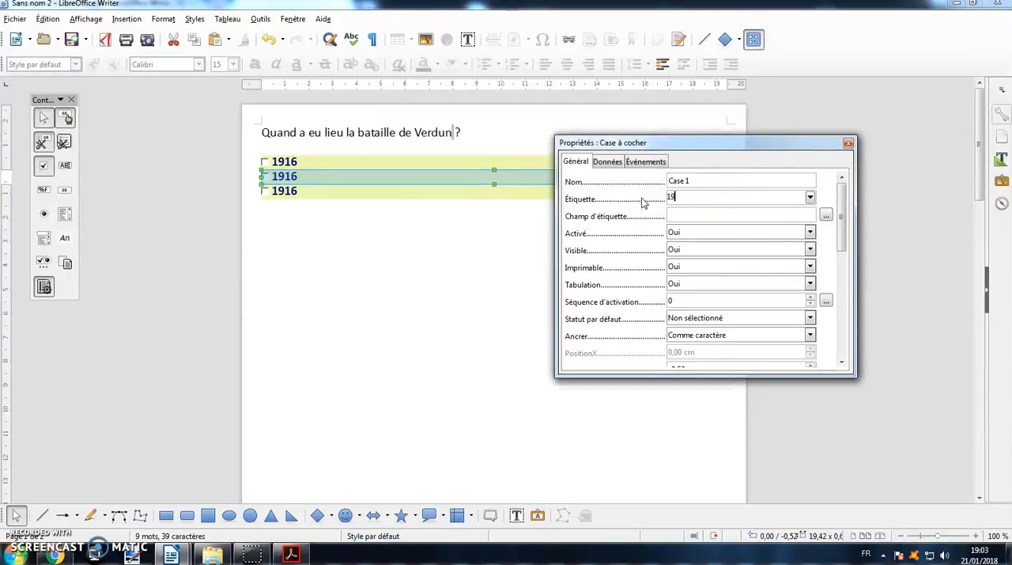
{"action": "type", "text": "1917"}
{"action": "left_click", "coordinate": [464, 265]}
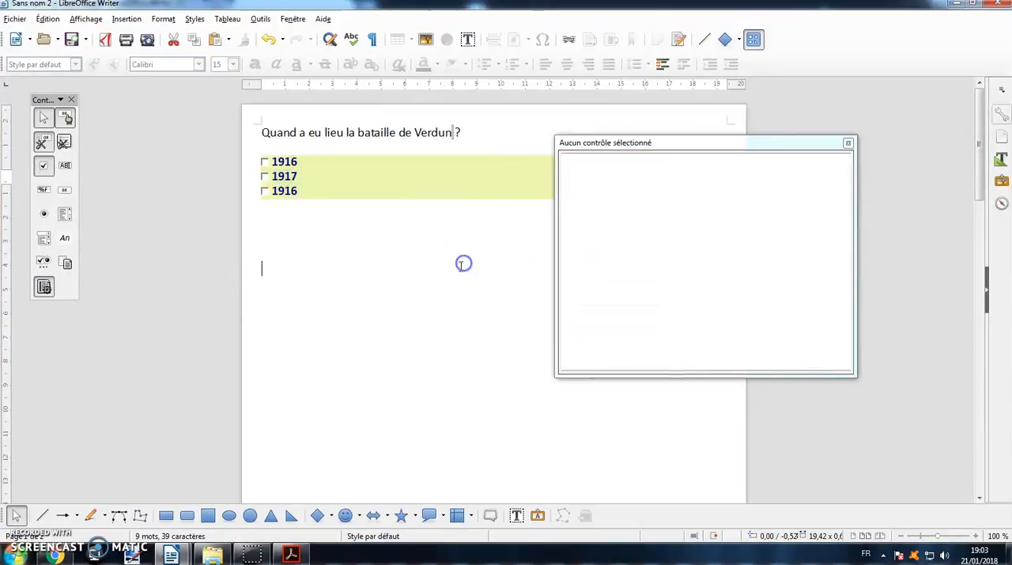
- Change the label of the third check box to "1918" and close the properties
{"action": "left_click", "coordinate": [284, 191]}
{"action": "left_click_drag", "start_coordinate": [700, 196], "coordinate": [614, 195]}
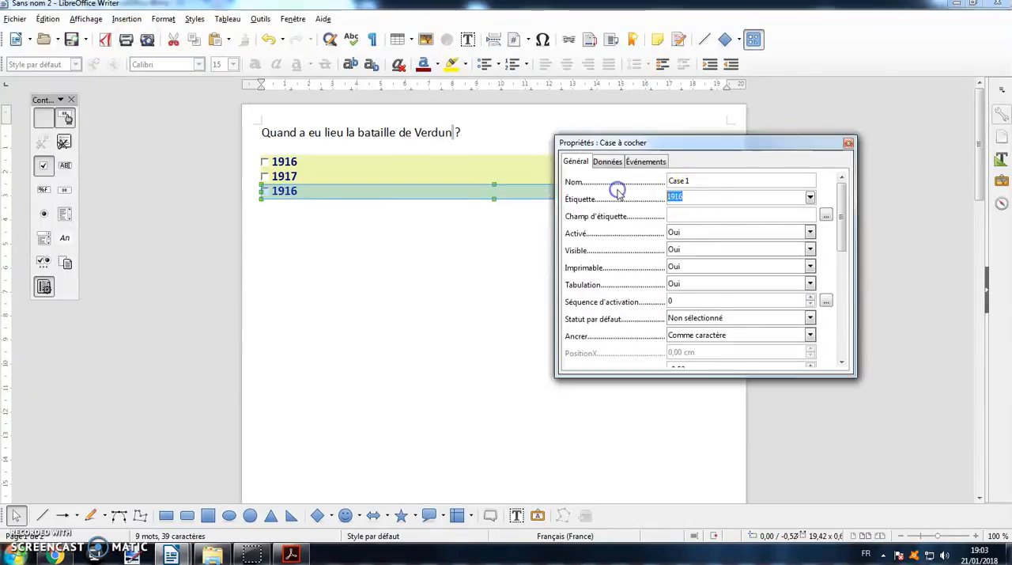
{"action": "type", "text": "19"}
{"action": "left_click", "coordinate": [488, 235]}
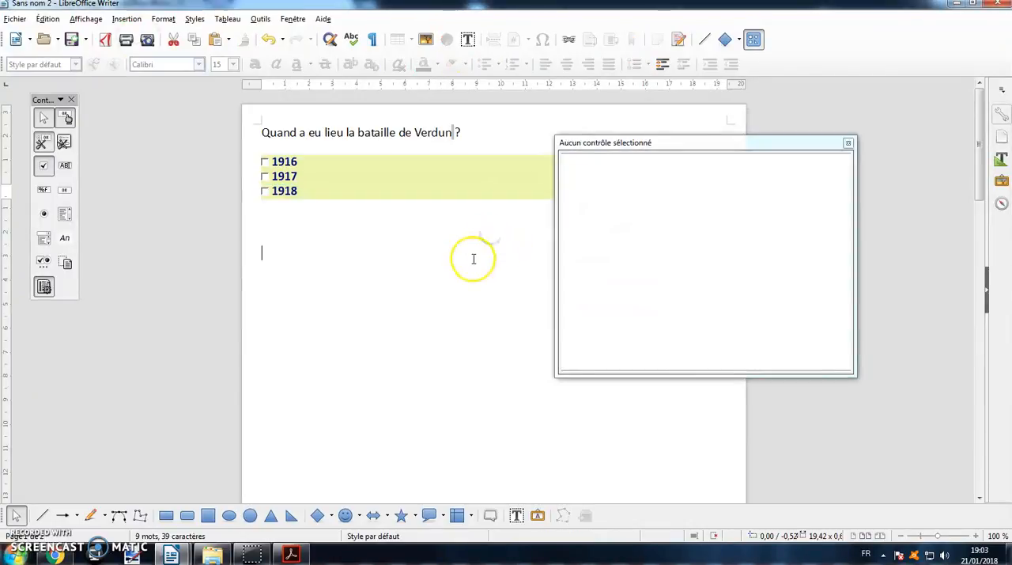
{"action": "left_click", "coordinate": [848, 145]}
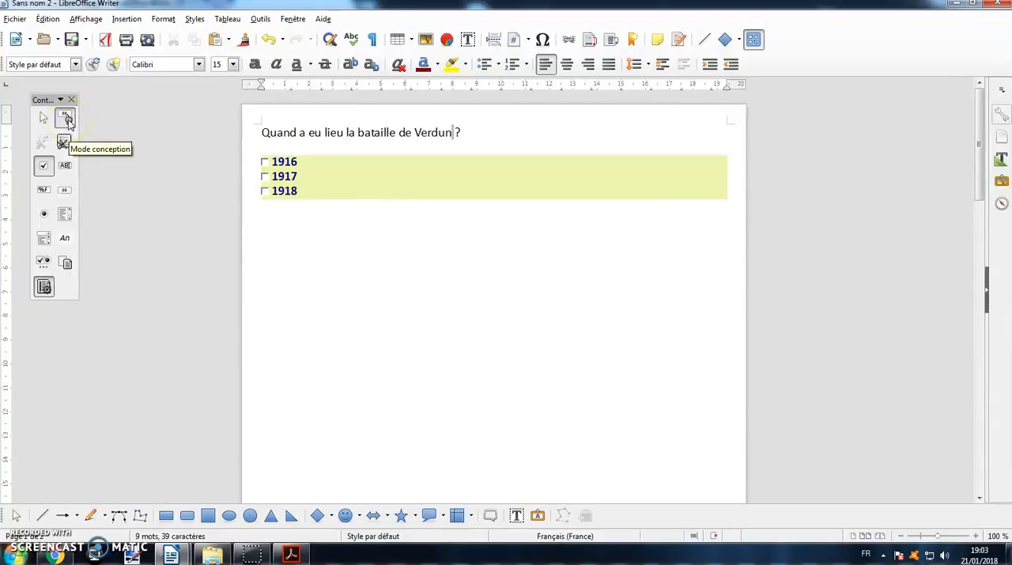
- Leave design mode and test the three answers by ticking and unticking their check boxes
{"action": "left_click", "coordinate": [67, 119]}
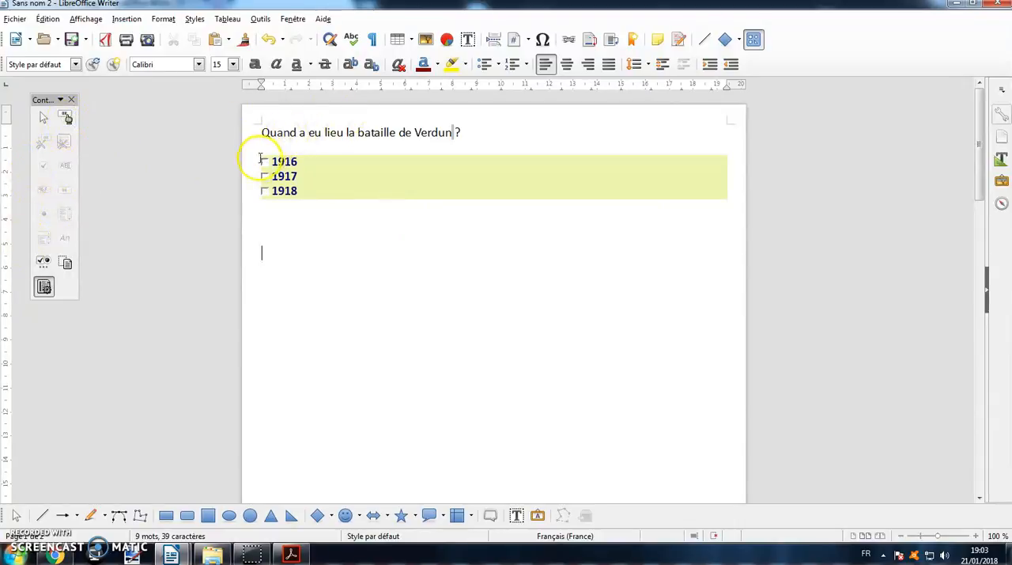
{"action": "mouse_move", "coordinate": [265, 162]}
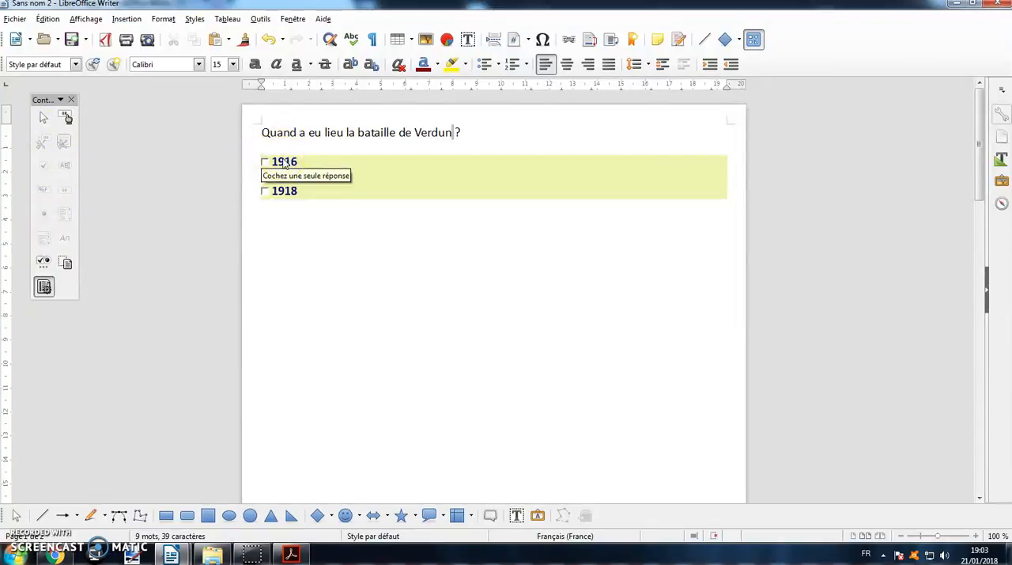
{"action": "left_click", "coordinate": [285, 164]}
{"action": "left_click", "coordinate": [268, 164]}
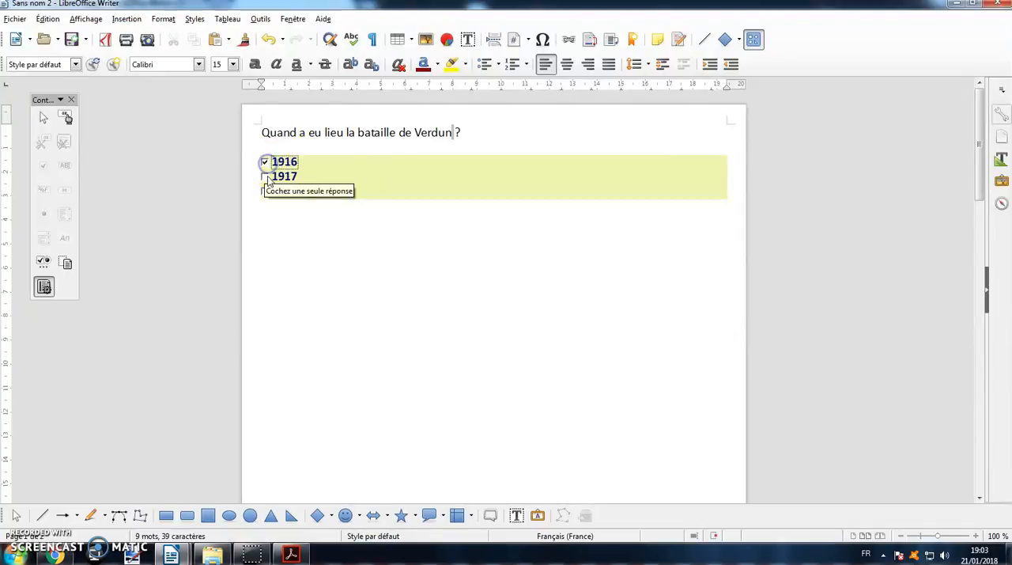
{"action": "left_click", "coordinate": [266, 176]}
{"action": "left_click", "coordinate": [265, 190]}
{"action": "left_click", "coordinate": [266, 192]}
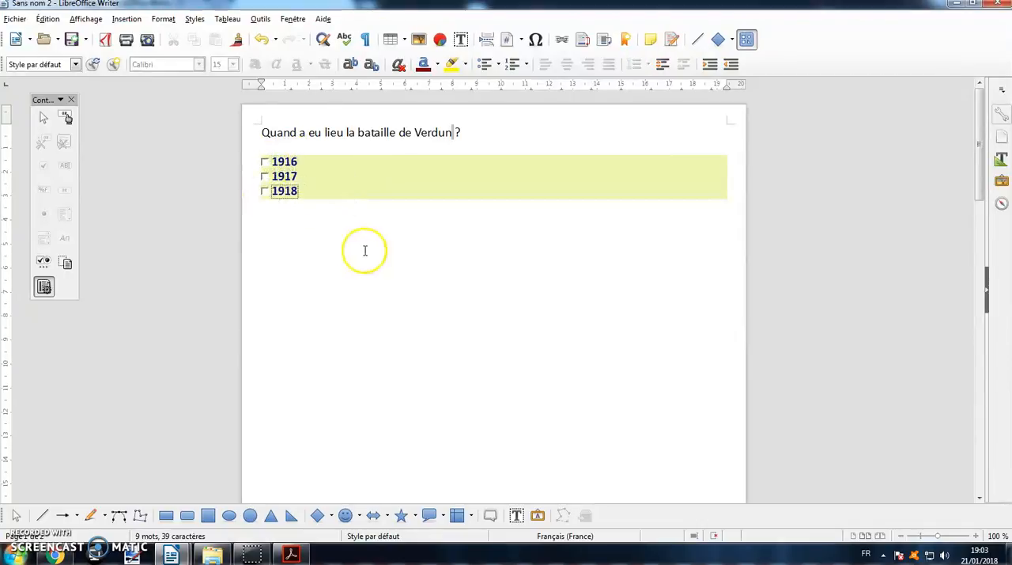
{"action": "left_click", "coordinate": [265, 177]}
{"action": "left_click", "coordinate": [364, 269]}
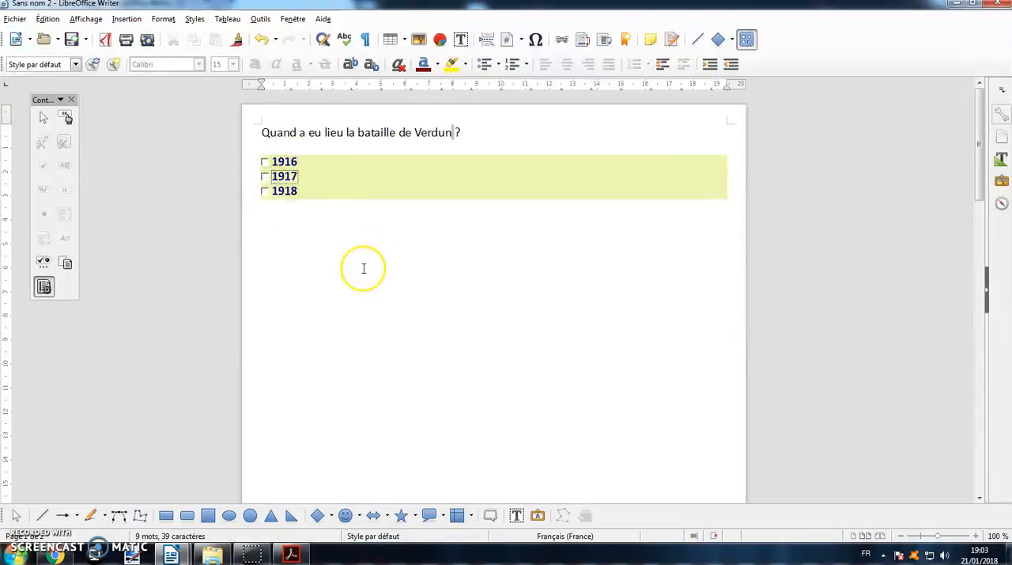
{"action": "left_click", "coordinate": [335, 227]}
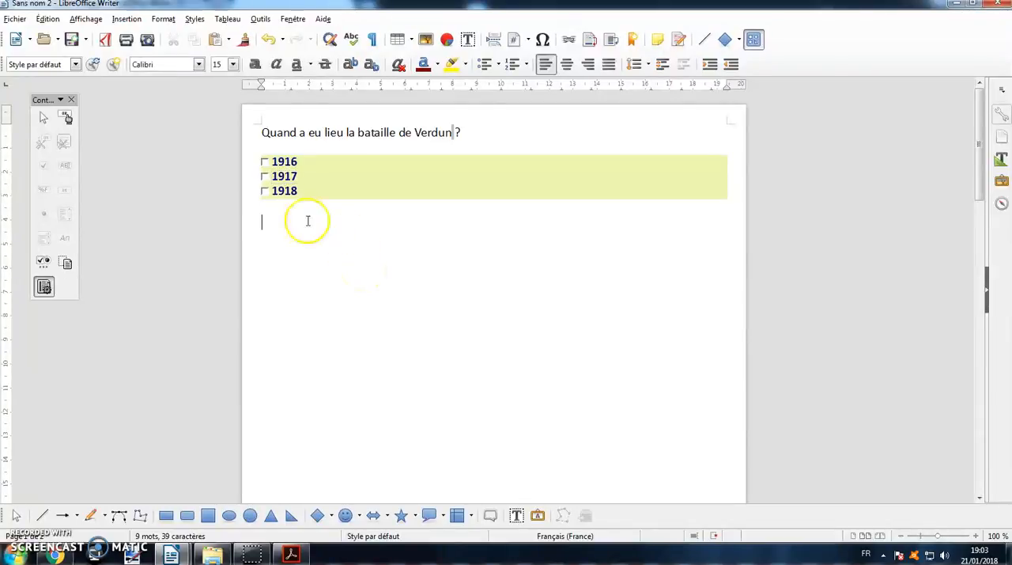
- Look at the country drop-down list in the finished form "Formulaire 1e GM (OK)" and return to the new document
{"action": "mouse_move", "coordinate": [171, 552]}
{"action": "left_click", "coordinate": [219, 496]}
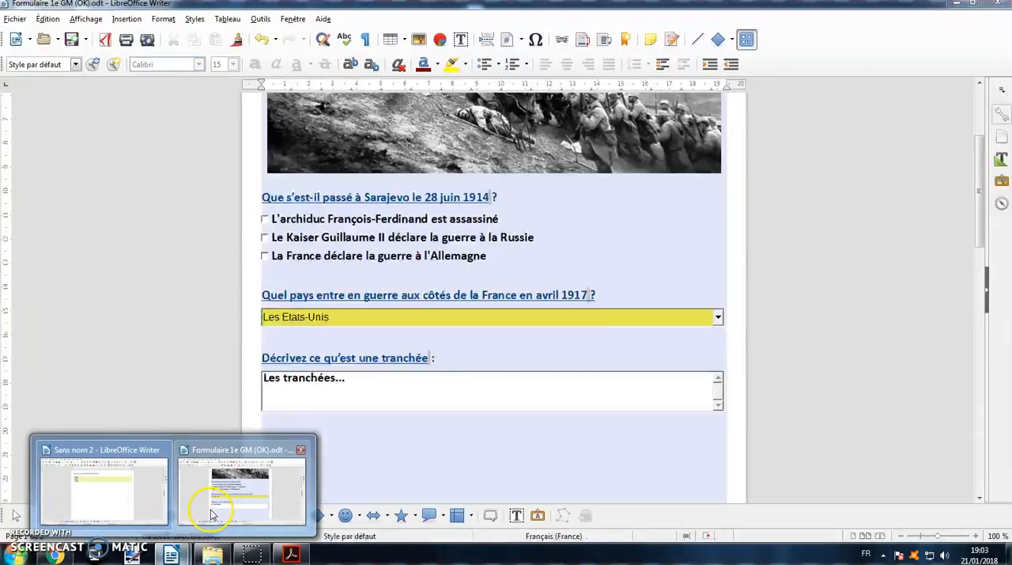
{"action": "left_click", "coordinate": [718, 317]}
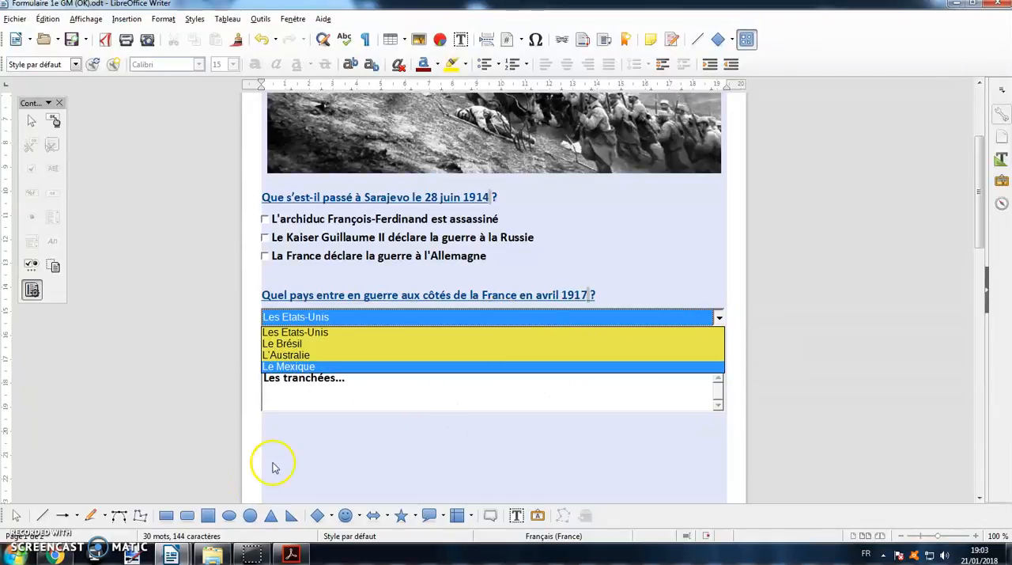
{"action": "left_click", "coordinate": [171, 552]}
{"action": "left_click", "coordinate": [139, 512]}
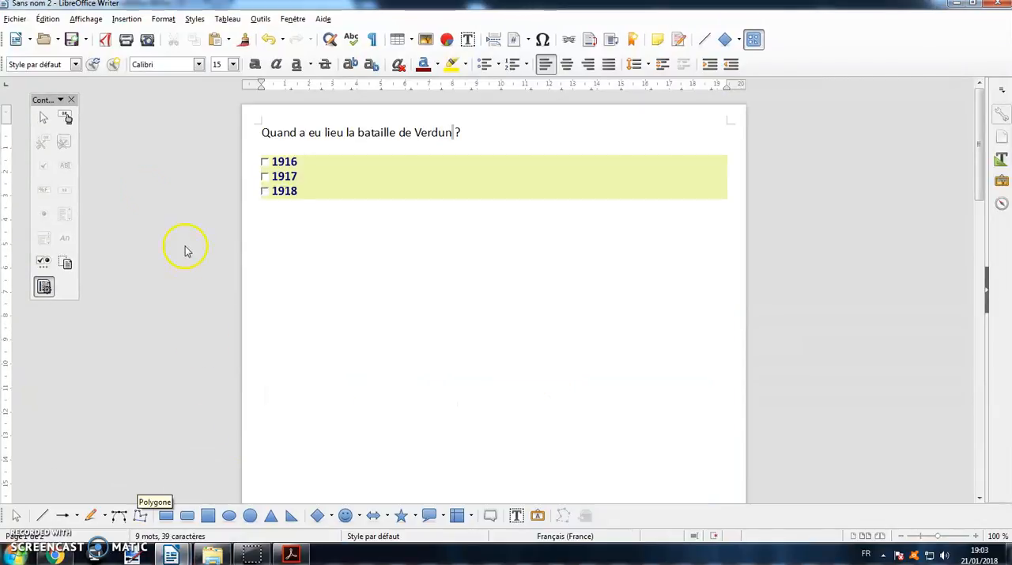
- Turn design mode back on and write the question "Qui combat dans le camp de la France ?" below the check boxes
{"action": "left_click", "coordinate": [70, 121]}
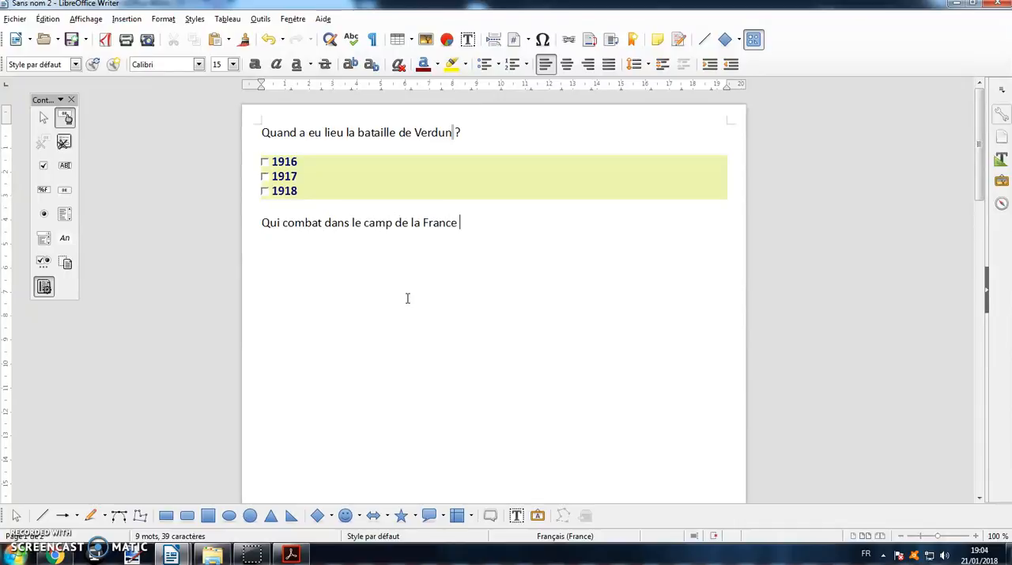
{"action": "left_click", "coordinate": [320, 243]}
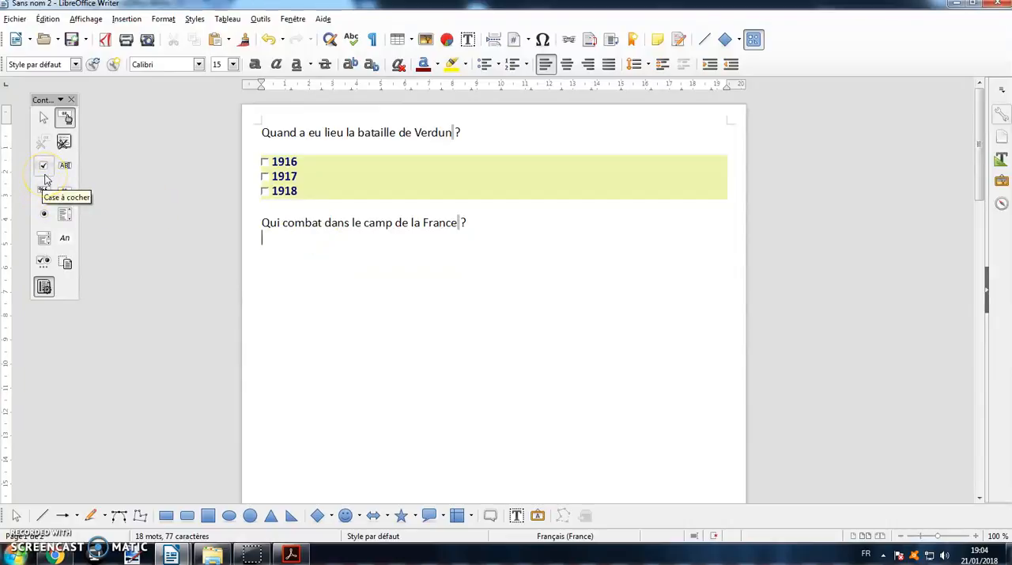
- Draw a list box about 19.5 cm wide and 0.85 cm high under the second question, dismissing the data source wizard
{"action": "left_click", "coordinate": [63, 211]}
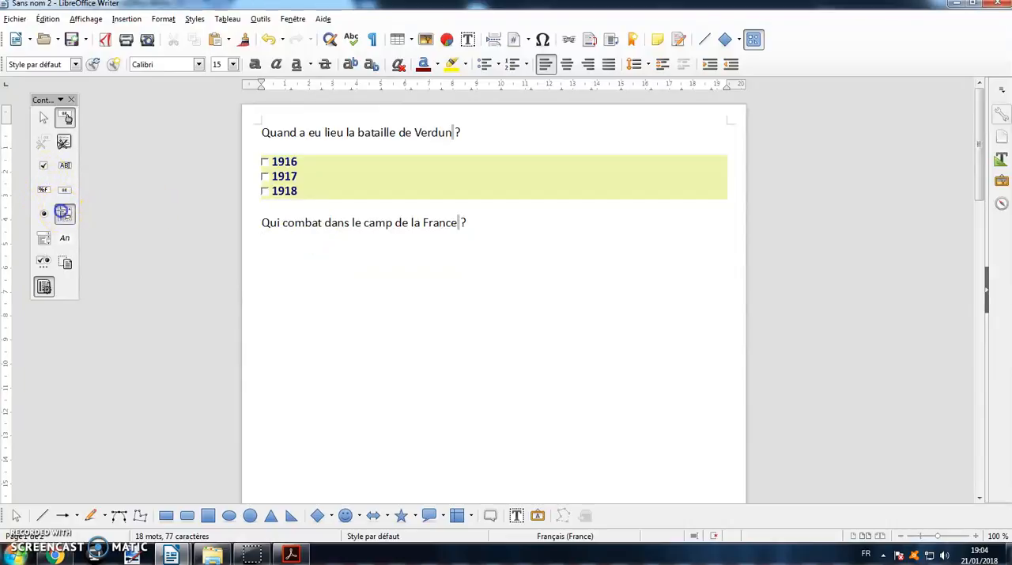
{"action": "left_click_drag", "start_coordinate": [260, 238], "coordinate": [727, 257]}
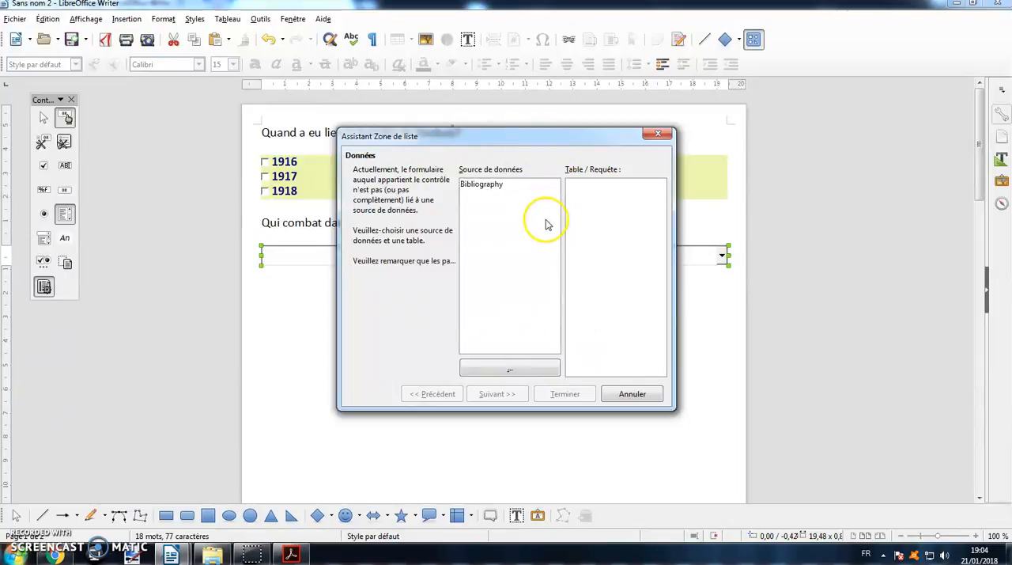
{"action": "left_click", "coordinate": [621, 395]}
- Name the list box control "Zone 1" in its properties
{"action": "double_click", "coordinate": [706, 261]}
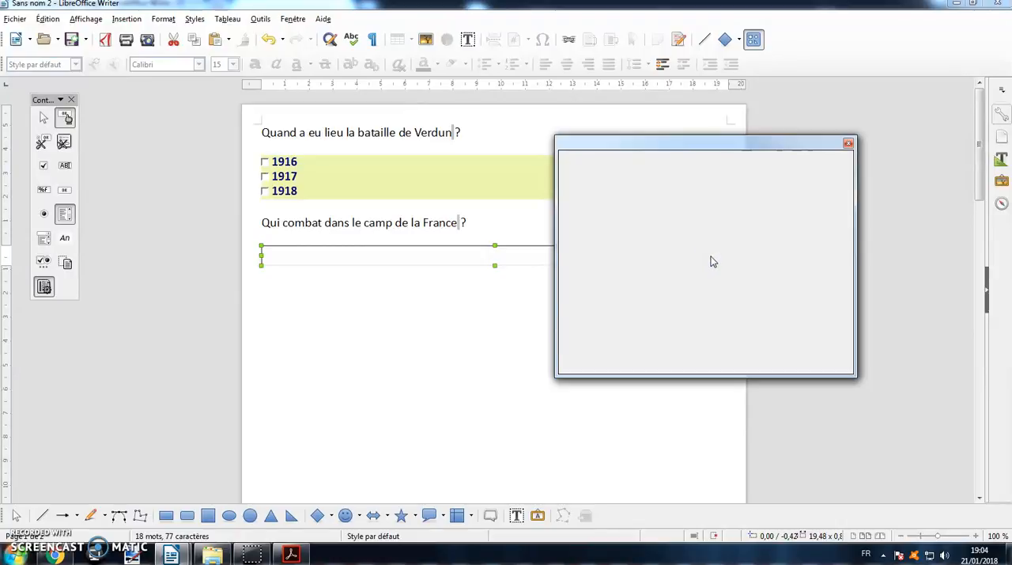
{"action": "left_click", "coordinate": [751, 181]}
{"action": "left_click_drag", "start_coordinate": [752, 181], "coordinate": [639, 183]}
{"action": "type", "text": "Zone 1"}
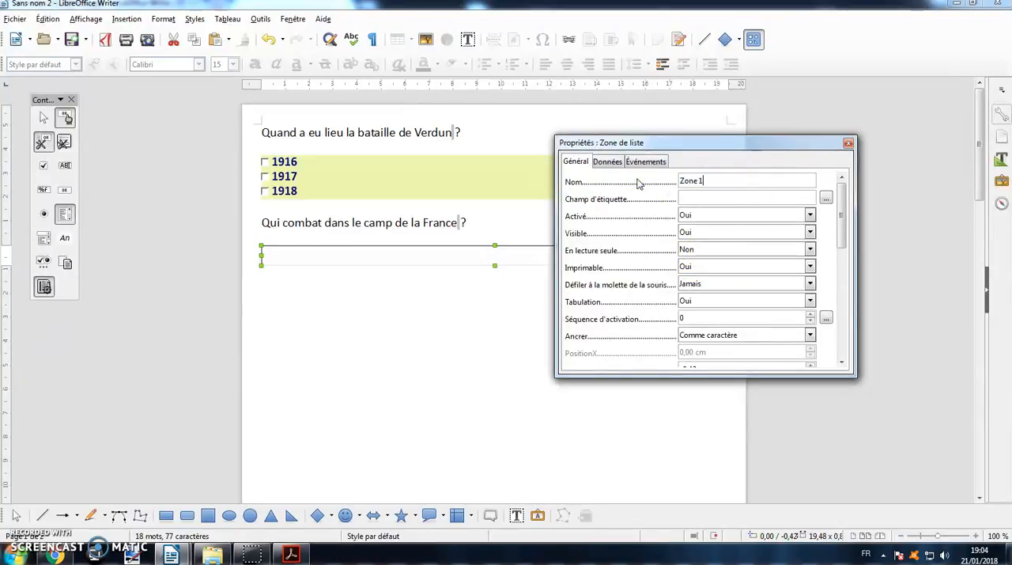
- Fill in the list box's country entries, one per line, starting with "Allemagne" and including "Empire ottoman"
{"action": "left_click_drag", "start_coordinate": [842, 229], "coordinate": [840, 266]}
{"action": "left_click", "coordinate": [713, 267]}
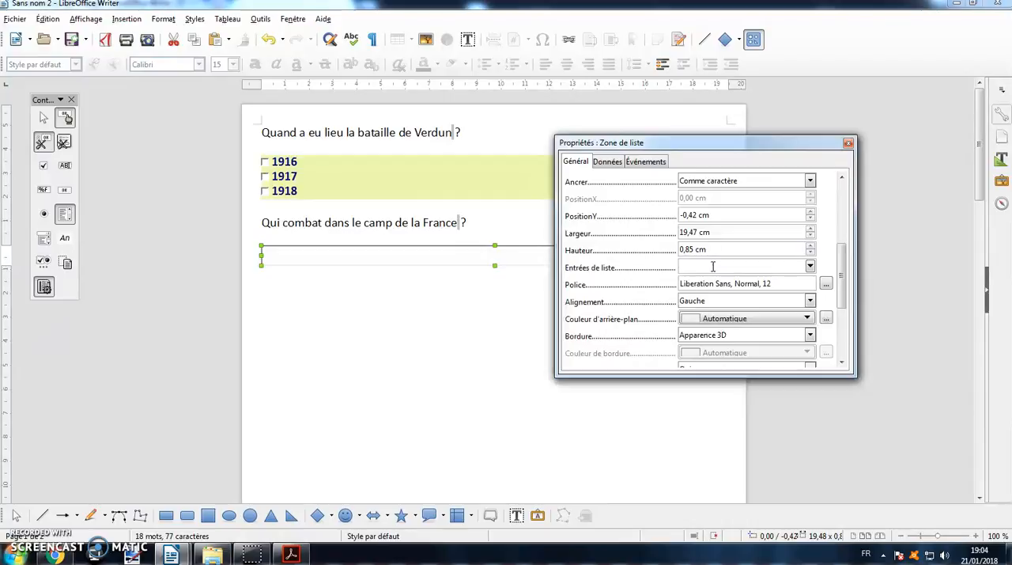
{"action": "type", "text": "Allemagne"}
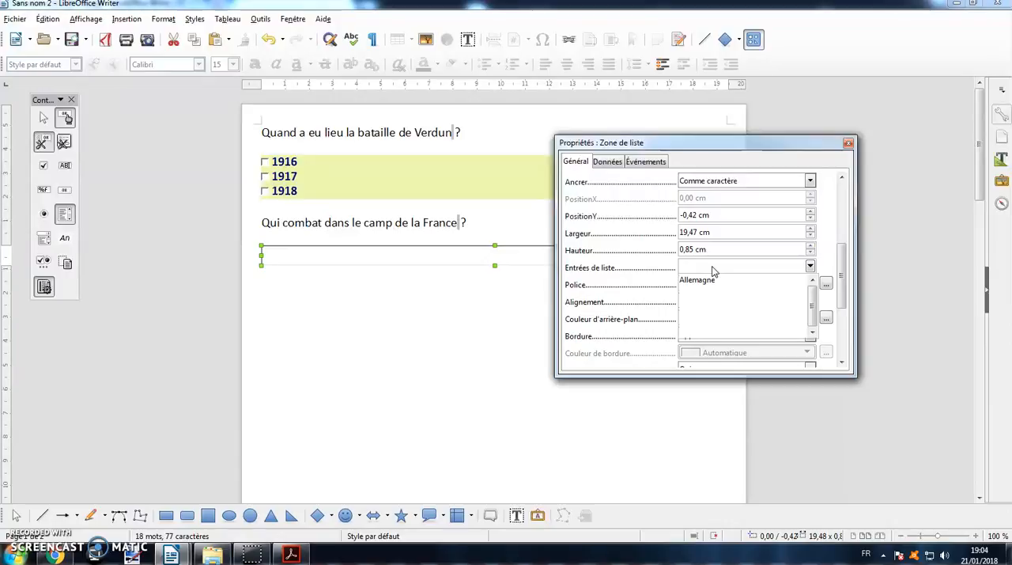
{"action": "key", "text": "shift+Return"}
{"action": "type", "text": "ire ottoman"}
{"action": "left_click", "coordinate": [832, 252]}
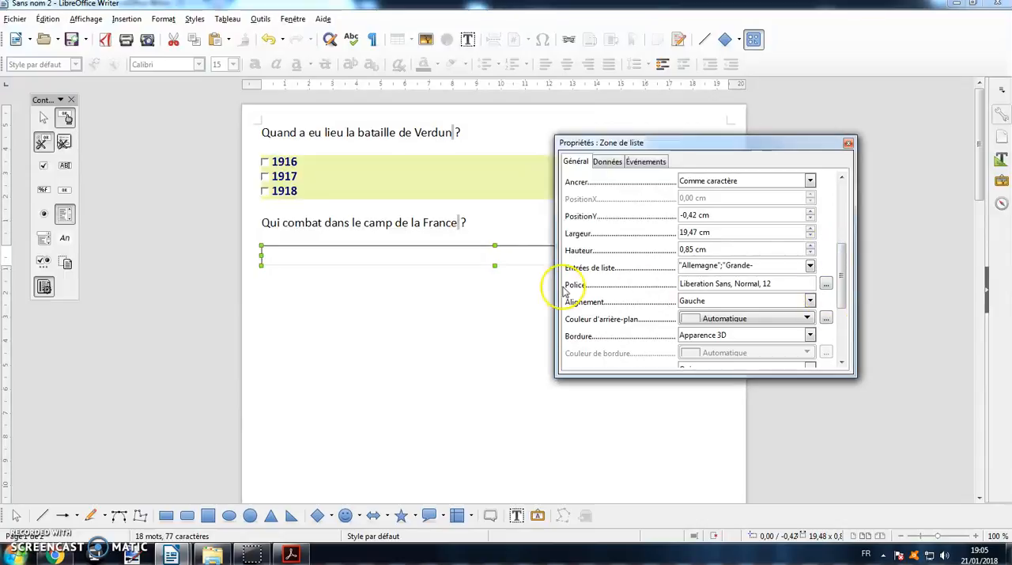
- Format the list box's font as red, bold (Gras) Liberation Sans at size 15
{"action": "left_click", "coordinate": [825, 283]}
{"action": "left_click", "coordinate": [527, 235]}
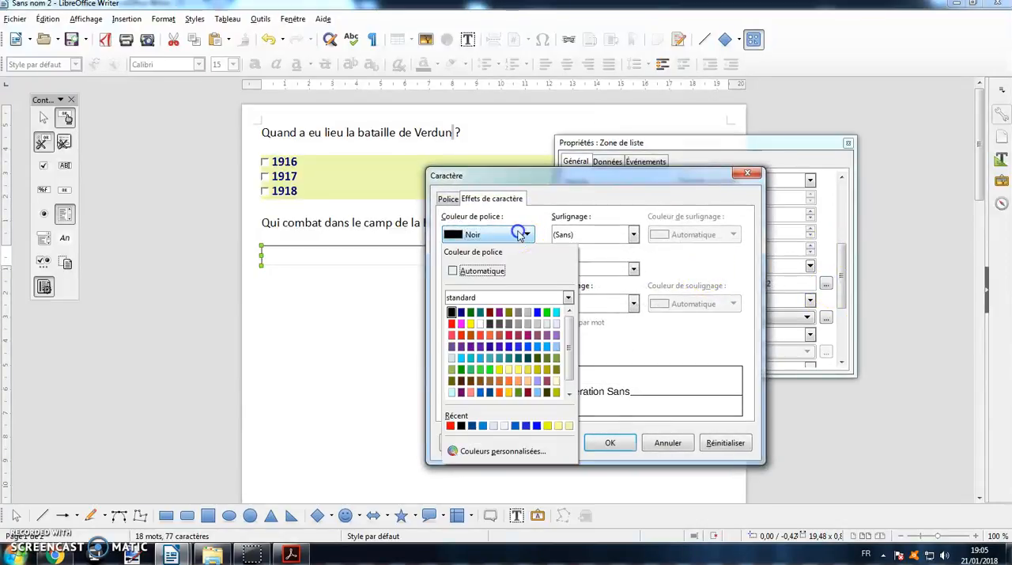
{"action": "left_click", "coordinate": [452, 329]}
{"action": "left_click", "coordinate": [448, 198]}
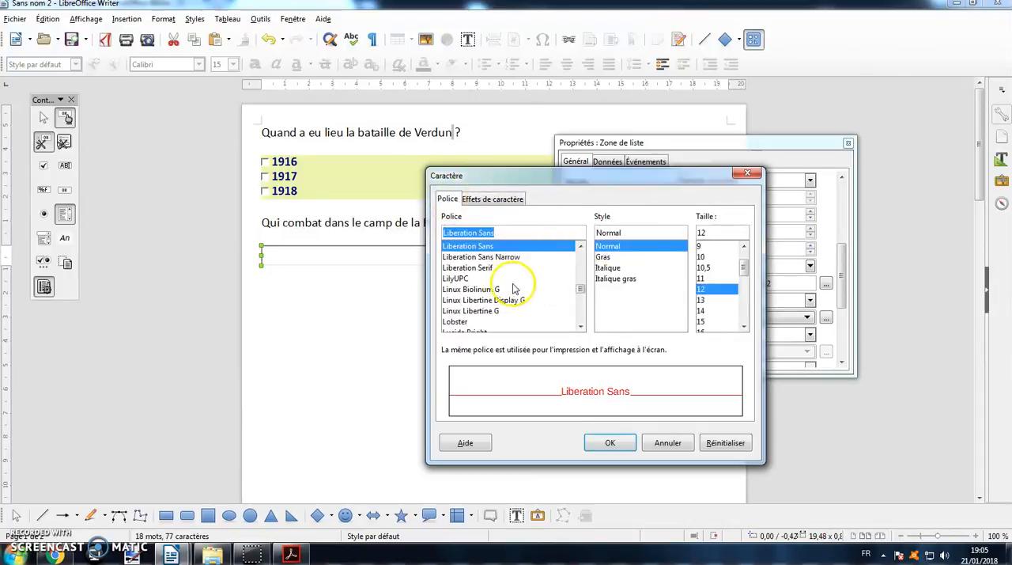
{"action": "left_click", "coordinate": [605, 257]}
{"action": "left_click", "coordinate": [710, 321]}
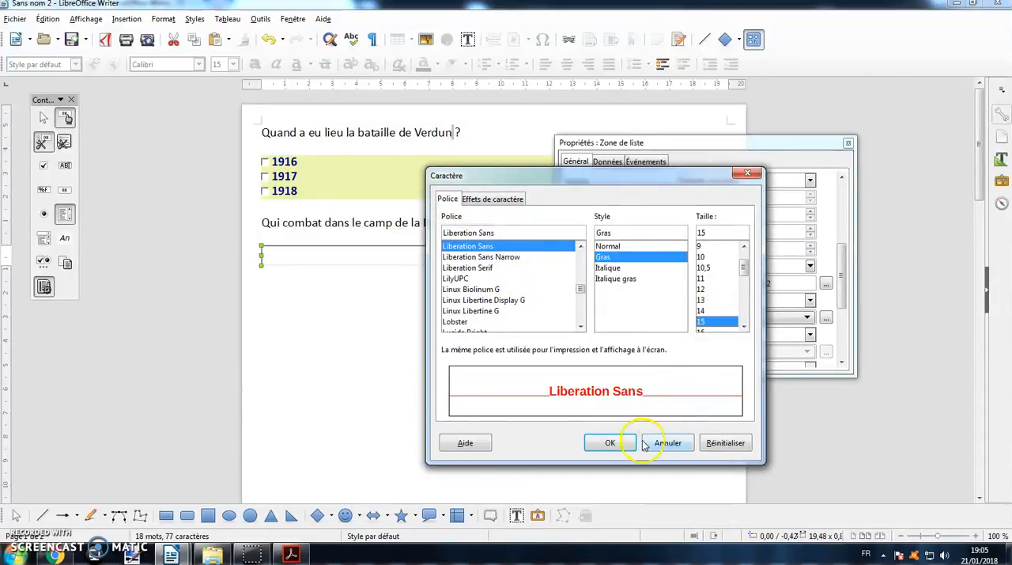
{"action": "left_click", "coordinate": [611, 442]}
- Set the list box's background to the custom light blue #ADD7EB
{"action": "left_click_drag", "start_coordinate": [842, 285], "coordinate": [841, 328]}
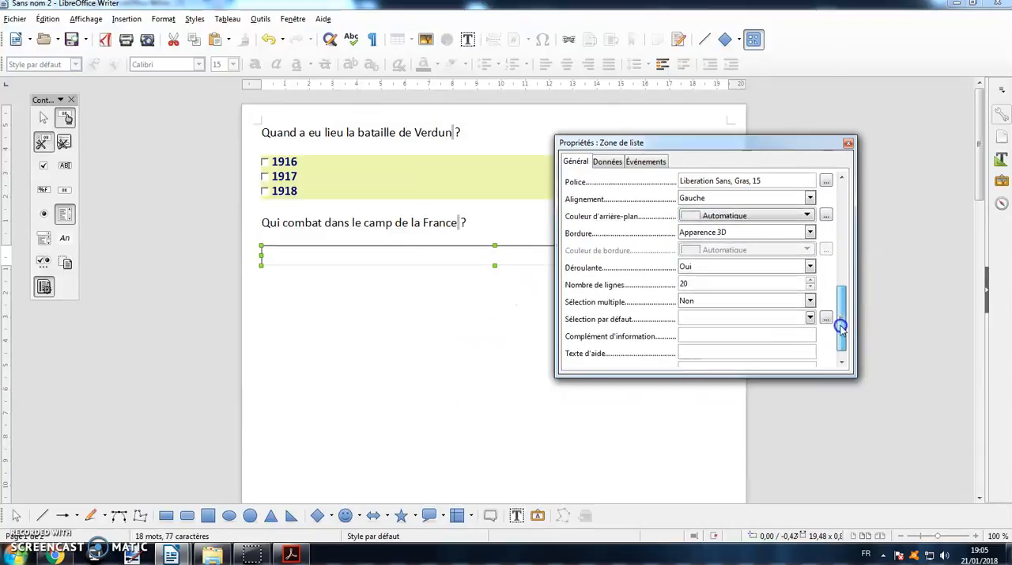
{"action": "left_click", "coordinate": [826, 210]}
{"action": "left_click", "coordinate": [801, 263]}
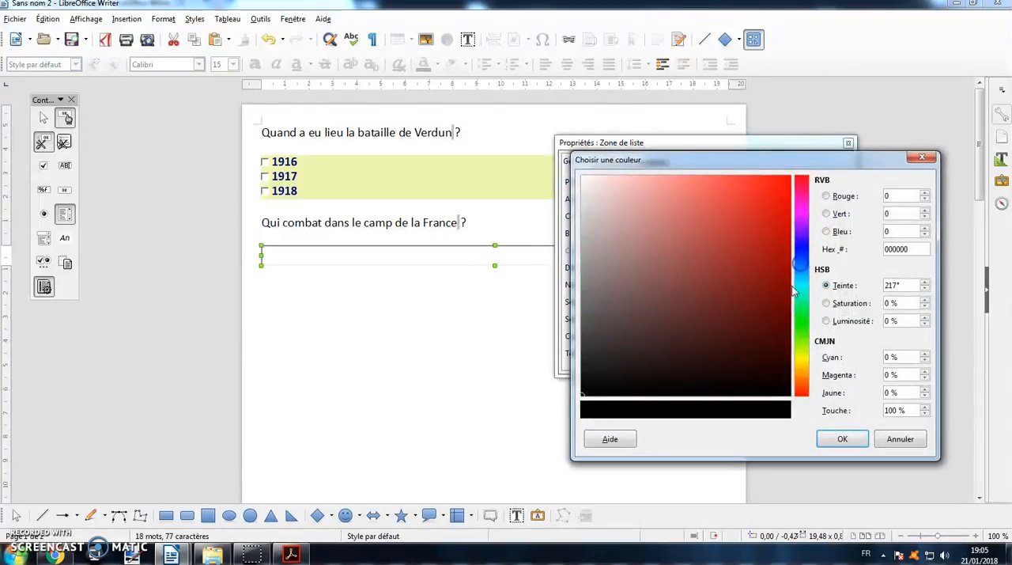
{"action": "left_click_drag", "start_coordinate": [800, 273], "coordinate": [799, 272]}
{"action": "left_click_drag", "start_coordinate": [629, 369], "coordinate": [637, 193]}
{"action": "left_click", "coordinate": [797, 273]}
{"action": "left_click", "coordinate": [842, 438]}
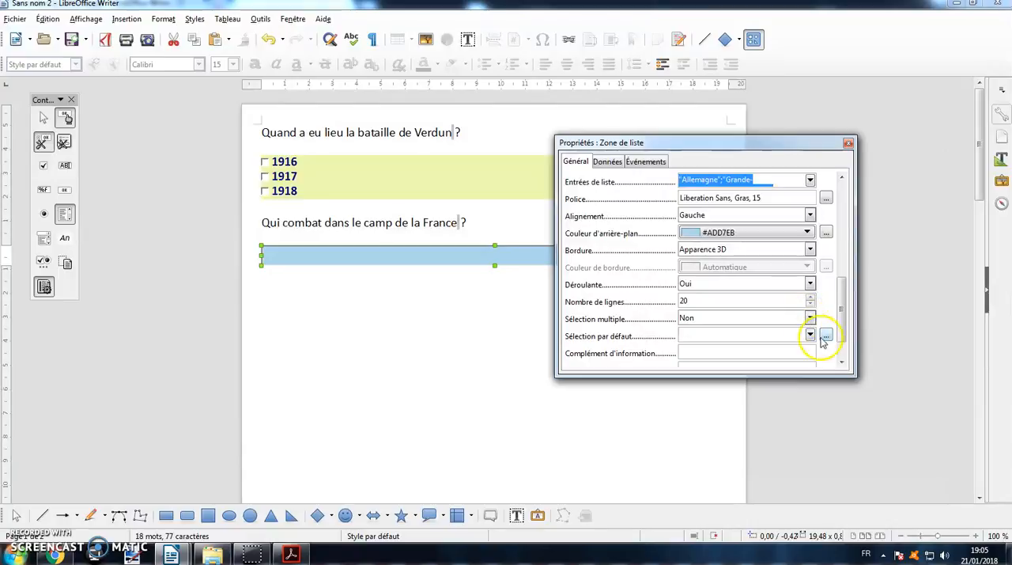
- Add the help text "Choisissez une réponse dans la liste" to the list box and close its properties
{"action": "left_click_drag", "start_coordinate": [845, 313], "coordinate": [842, 343]}
{"action": "left_click", "coordinate": [719, 335]}
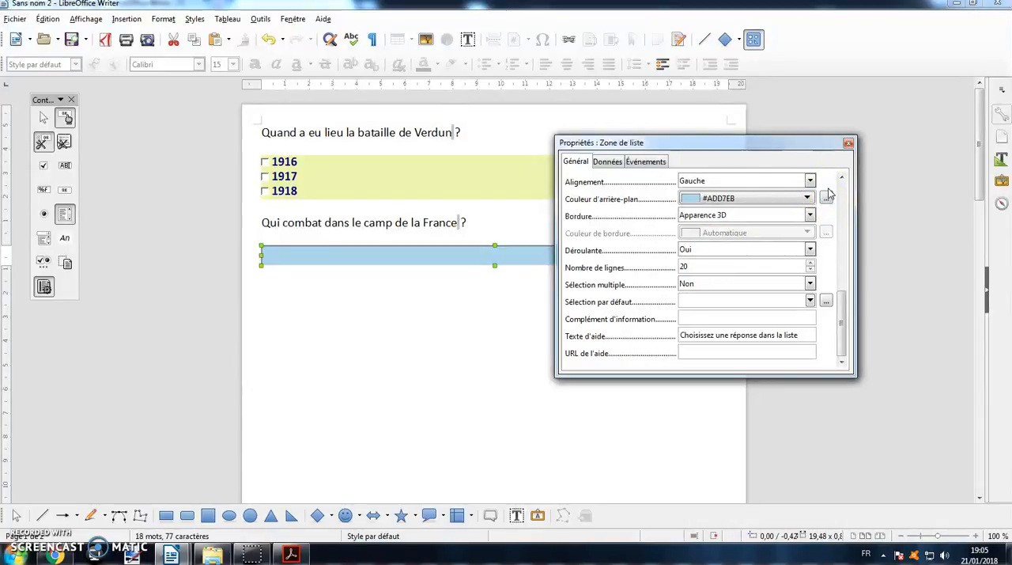
{"action": "left_click", "coordinate": [848, 142]}
{"action": "left_click", "coordinate": [531, 316]}
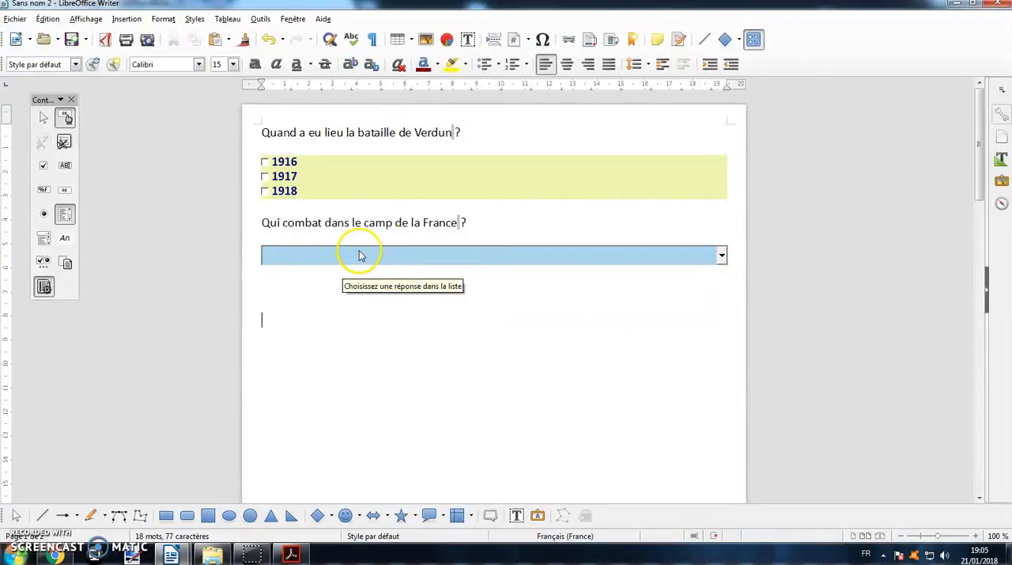
- Leave design mode and test the drop-down list by choosing "Grande-Bretagne"
{"action": "left_click", "coordinate": [66, 116]}
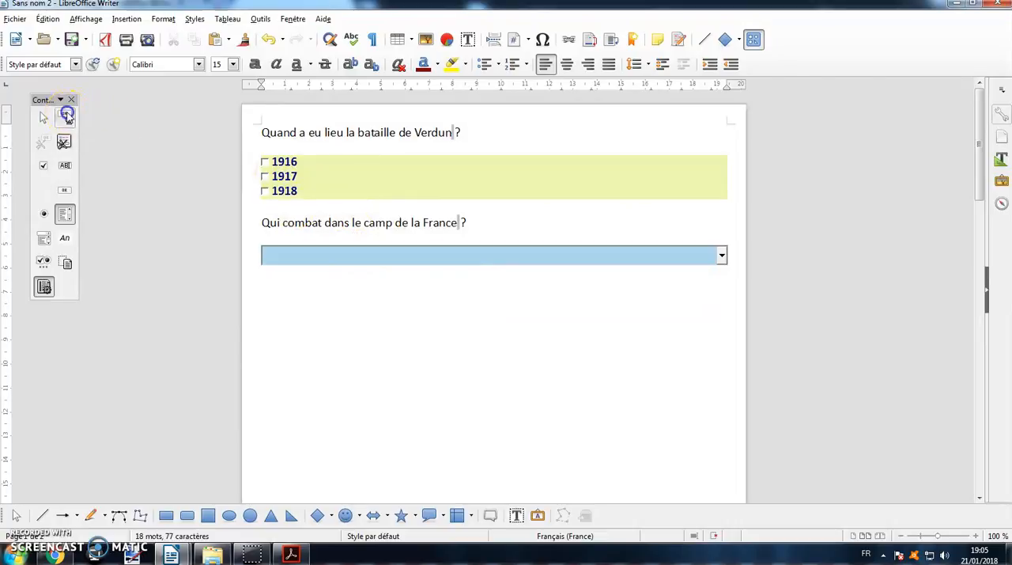
{"action": "left_click", "coordinate": [722, 254]}
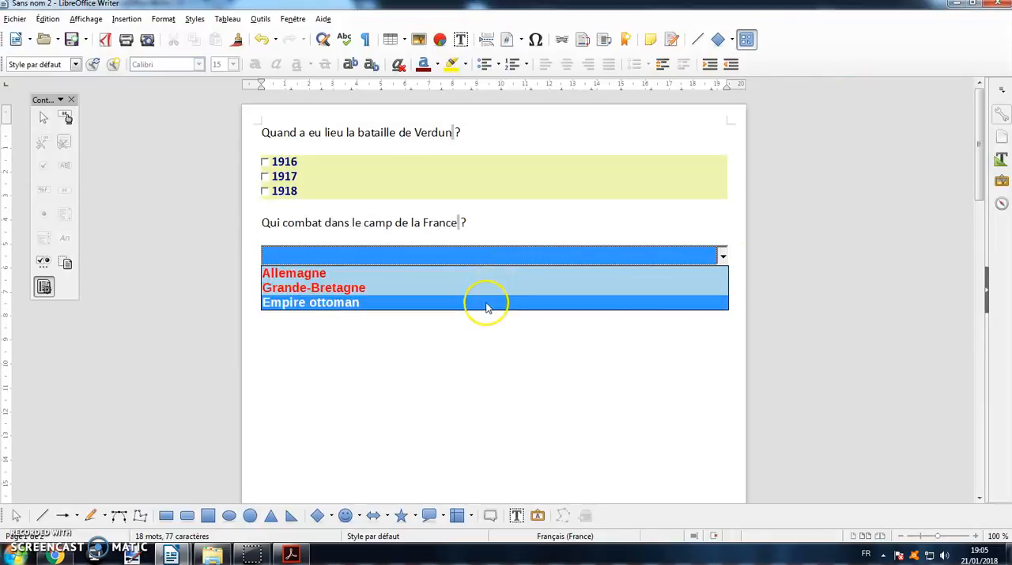
{"action": "left_click", "coordinate": [479, 288]}
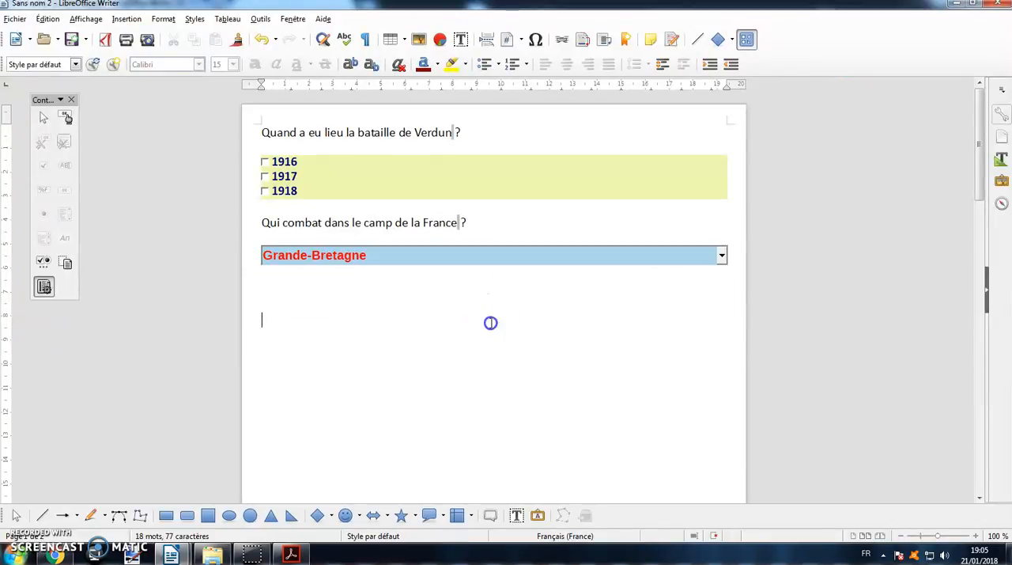
- Look at the written-answer question in Formulaire 1e GM (OK).odt, and return to the new form document
{"action": "mouse_move", "coordinate": [171, 553]}
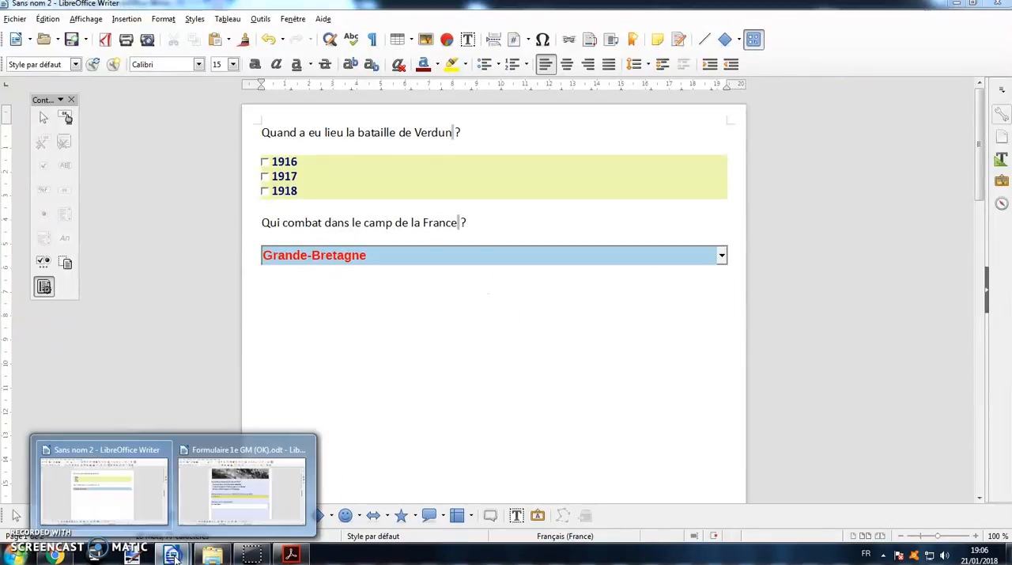
{"action": "left_click", "coordinate": [182, 518]}
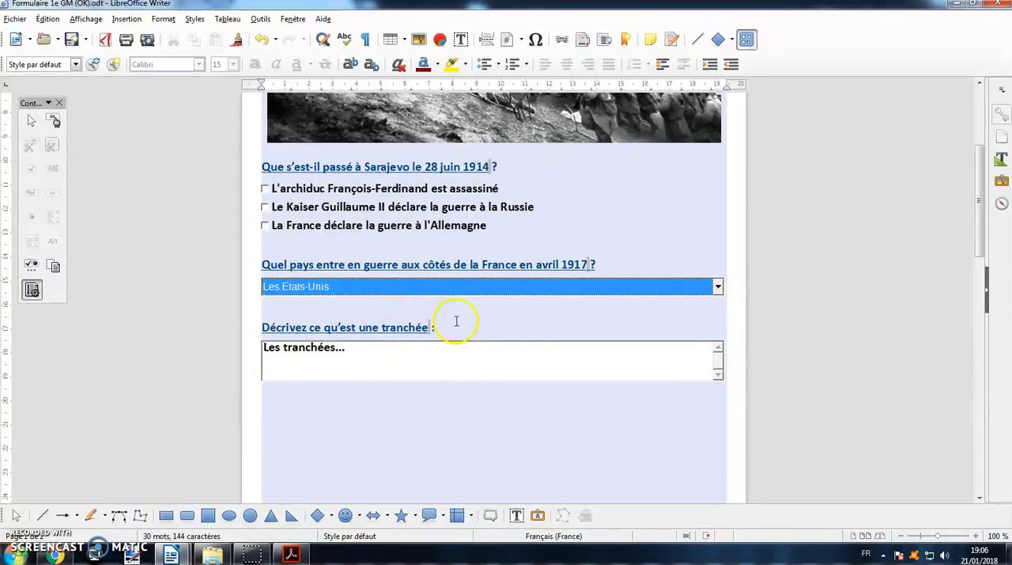
{"action": "mouse_move", "coordinate": [170, 554]}
{"action": "left_click", "coordinate": [139, 497]}
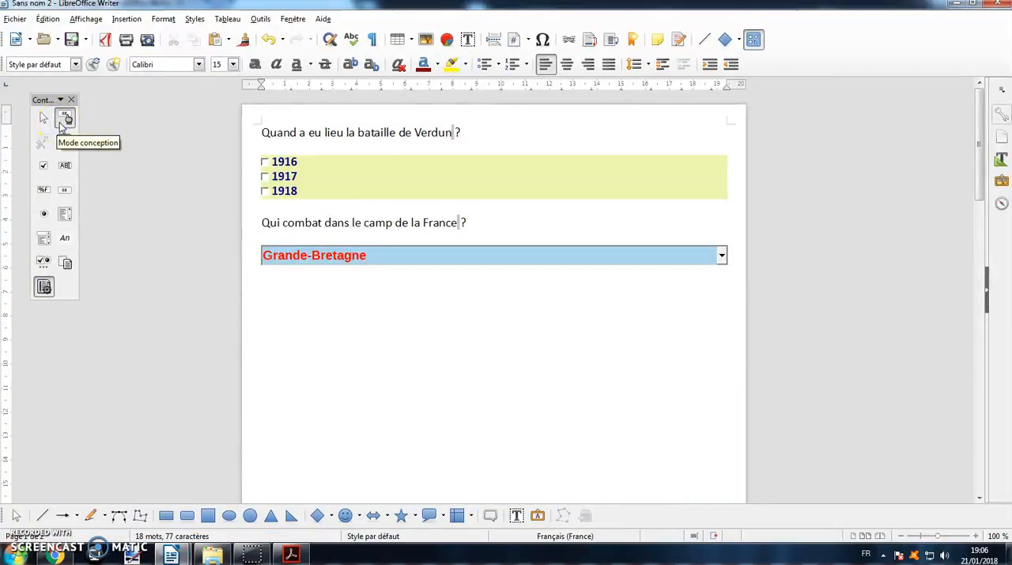
- Turn design mode back on and write "Décrivez les combats dans la guerre :" below the list box
{"action": "left_click", "coordinate": [67, 166]}
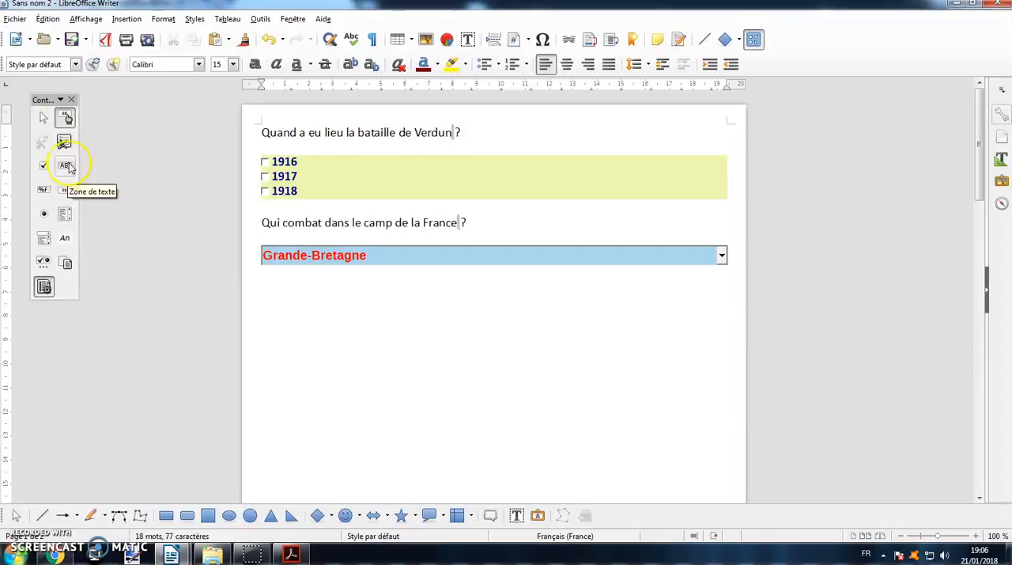
{"action": "left_click", "coordinate": [260, 286]}
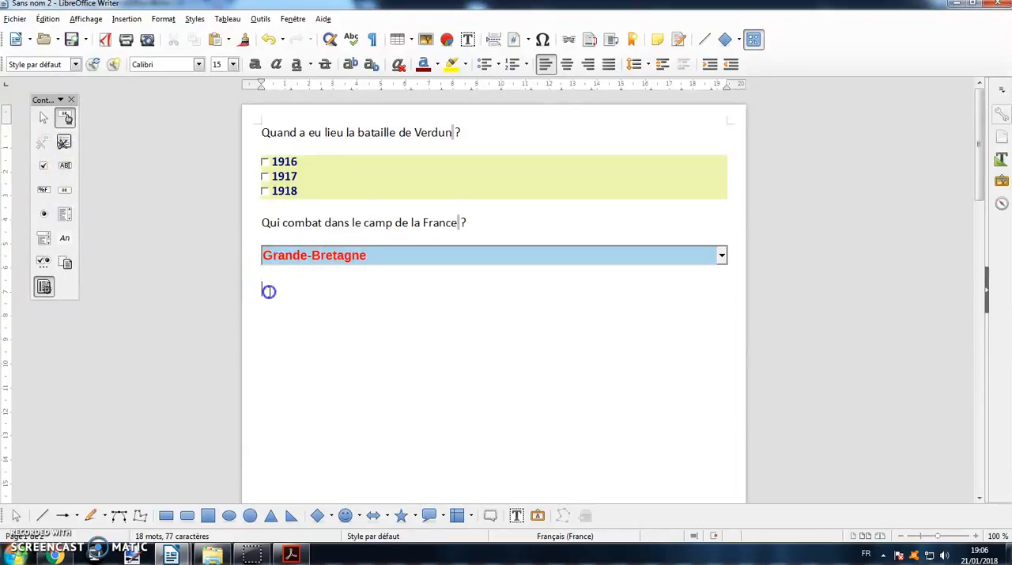
{"action": "type", "text": "Décrivez les combats dans la guerre :"}
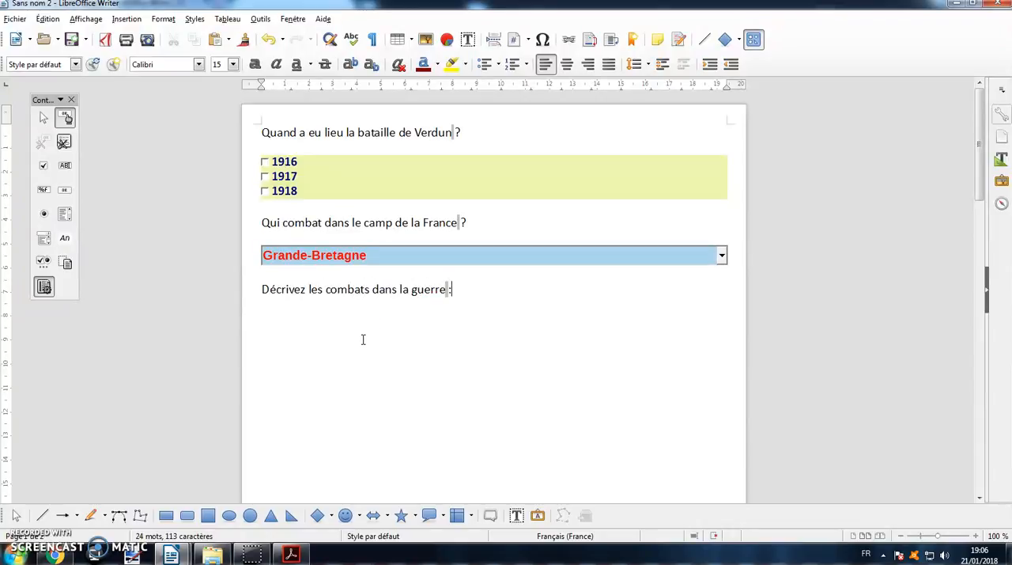
- Draw a text box about 19.5 cm wide and 3.7 cm high under the third question, with the line above it at font size 6
{"action": "left_click", "coordinate": [62, 166]}
{"action": "left_click_drag", "start_coordinate": [263, 305], "coordinate": [728, 395]}
{"action": "left_click", "coordinate": [486, 310]}
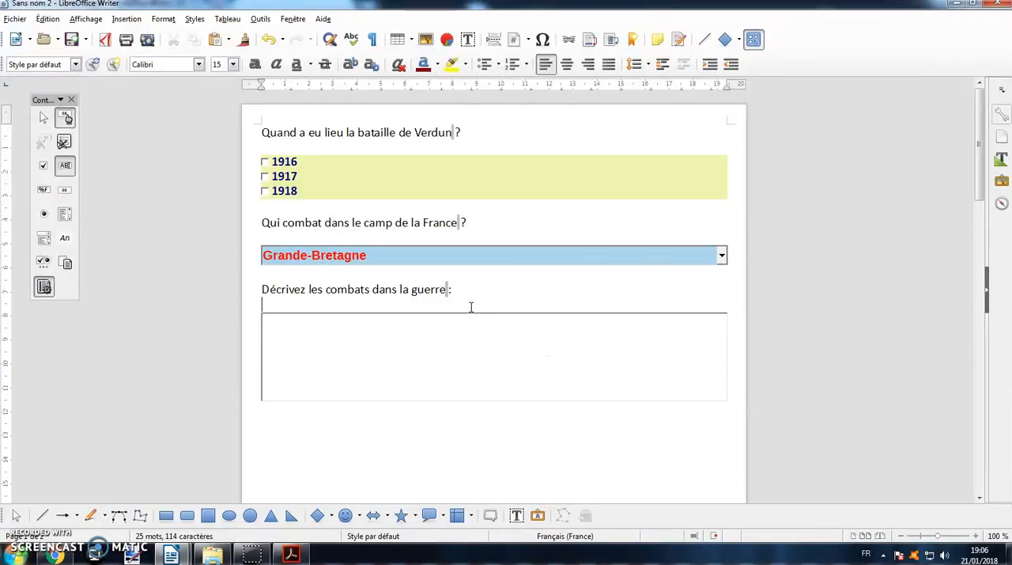
{"action": "left_click", "coordinate": [234, 64]}
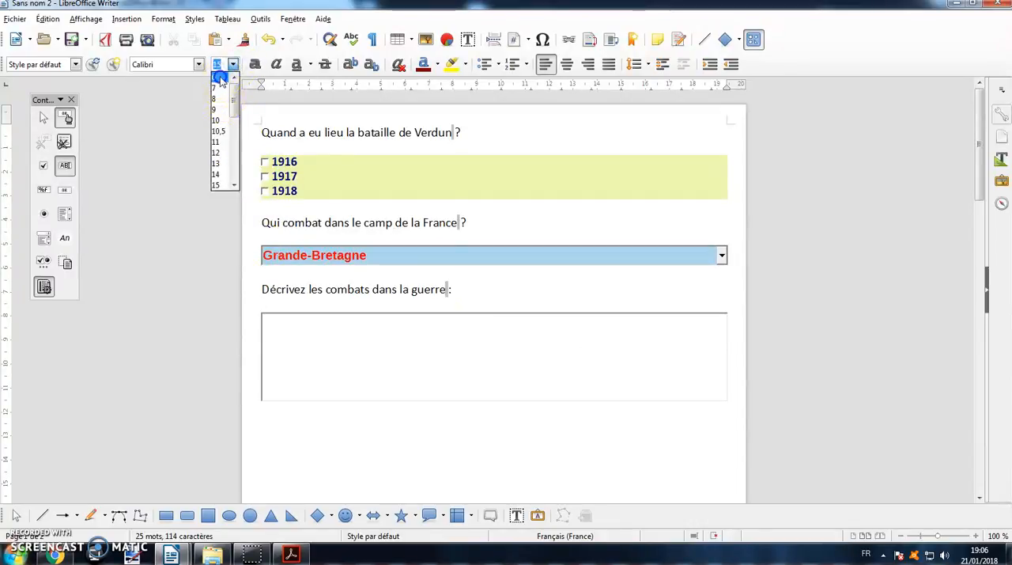
{"action": "left_click", "coordinate": [224, 74]}
- Name the text box control "Texte 1" and set its maximum text length to 500
{"action": "left_click", "coordinate": [426, 338]}
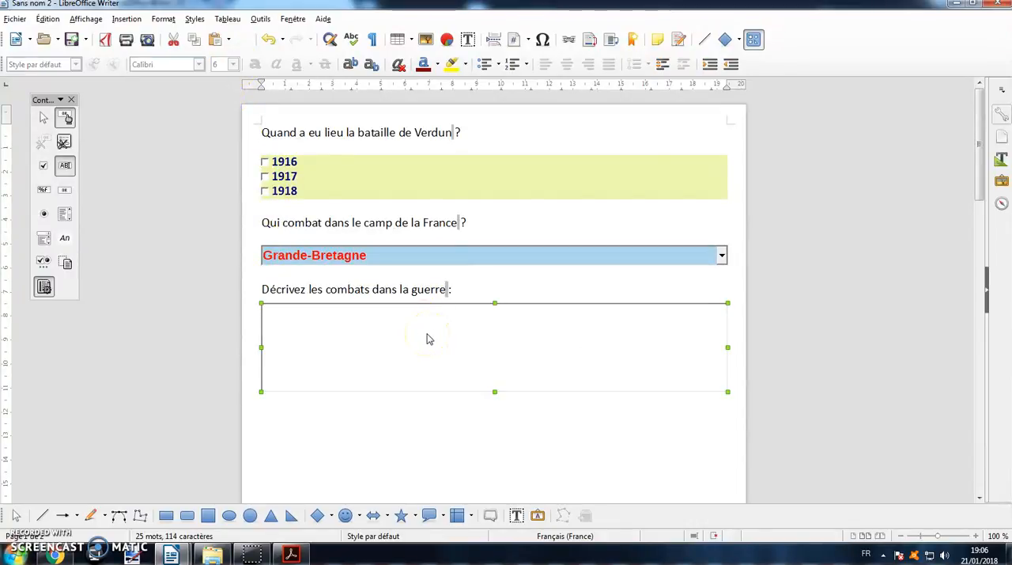
{"action": "left_click", "coordinate": [484, 335]}
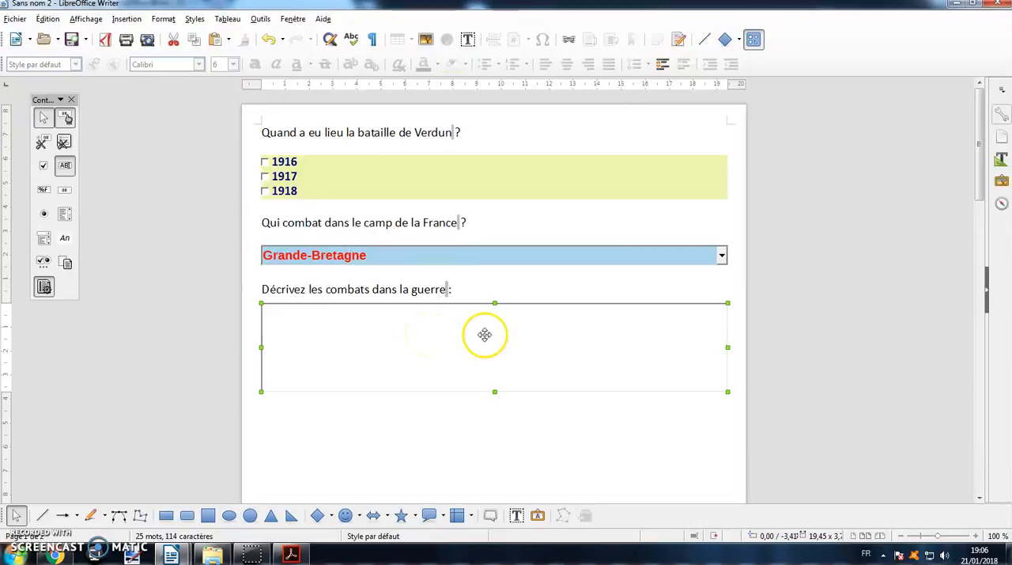
{"action": "double_click", "coordinate": [485, 334]}
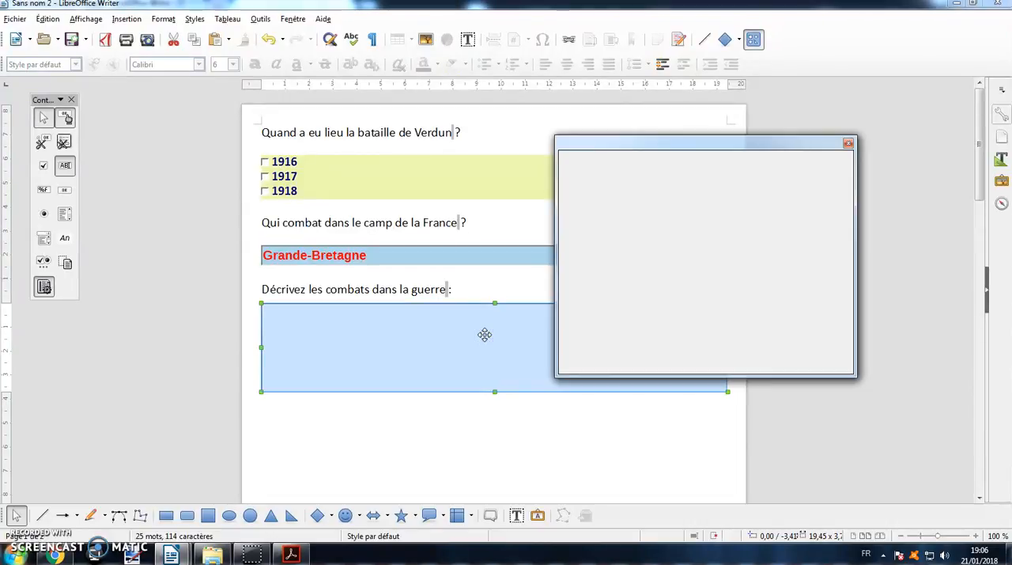
{"action": "left_click", "coordinate": [573, 181]}
{"action": "type", "text": "Texte 1"}
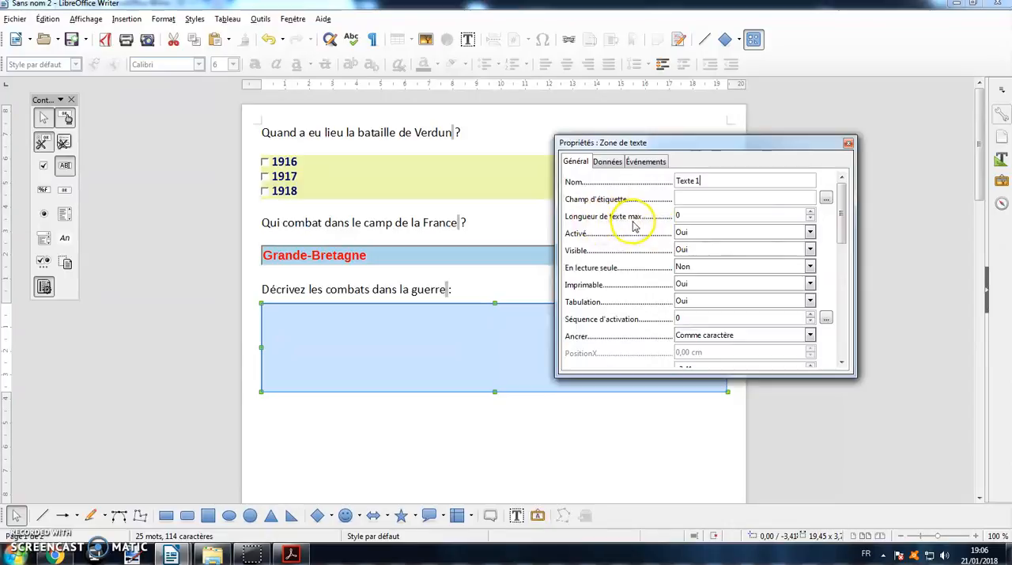
{"action": "left_click", "coordinate": [688, 216]}
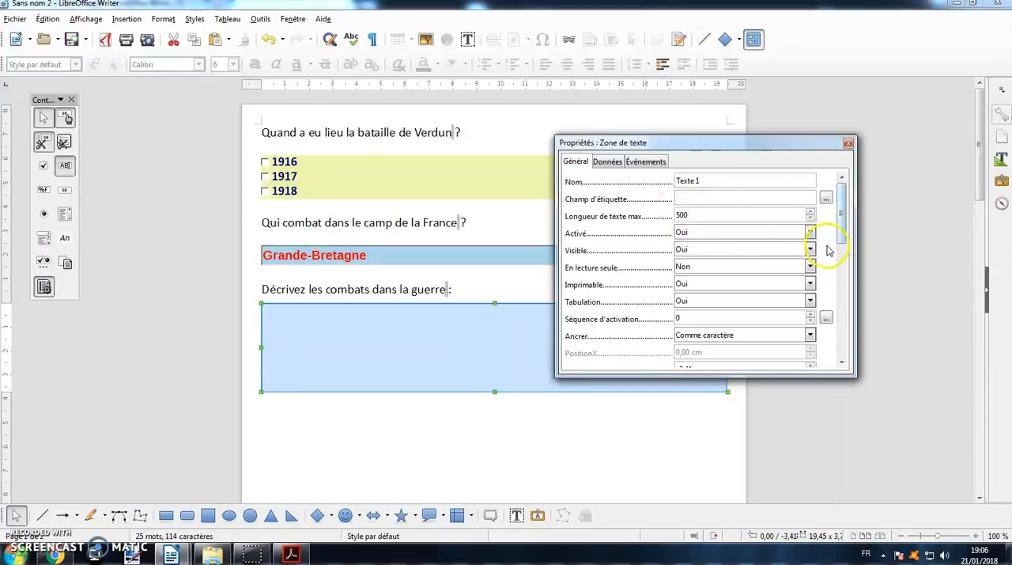
- Format the text box's font as bold (Gras) Liberation Sans at size 16
{"action": "left_click_drag", "start_coordinate": [842, 224], "coordinate": [849, 280]}
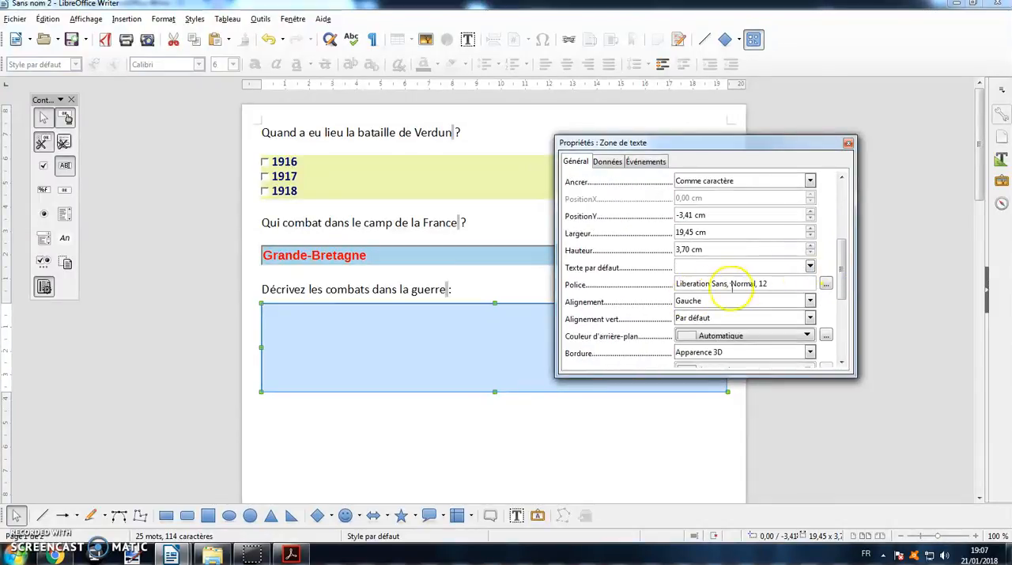
{"action": "left_click", "coordinate": [825, 283]}
{"action": "left_click", "coordinate": [605, 257]}
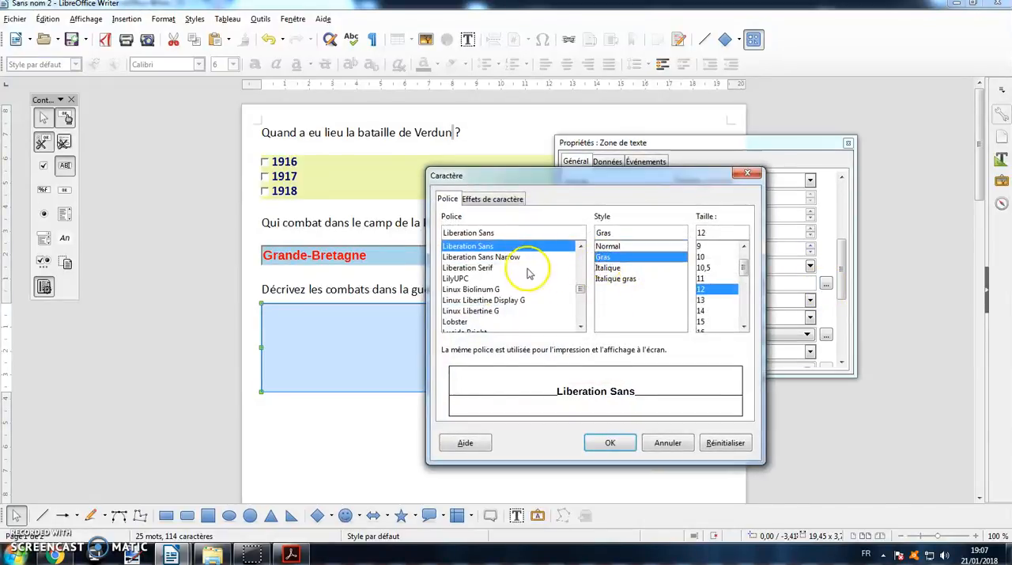
{"action": "left_click_drag", "start_coordinate": [744, 267], "coordinate": [744, 282]}
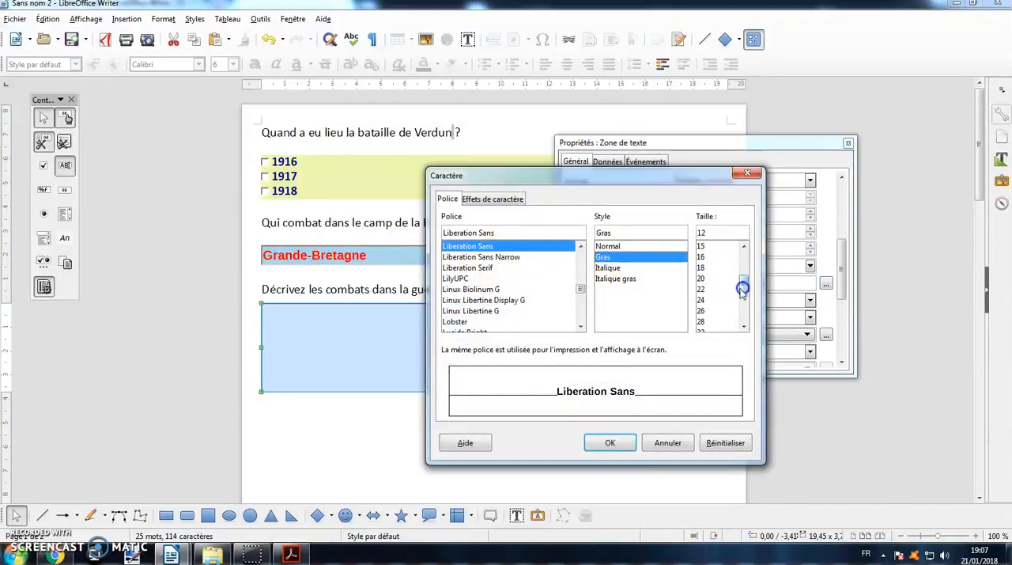
{"action": "left_click", "coordinate": [712, 258]}
{"action": "left_click", "coordinate": [610, 443]}
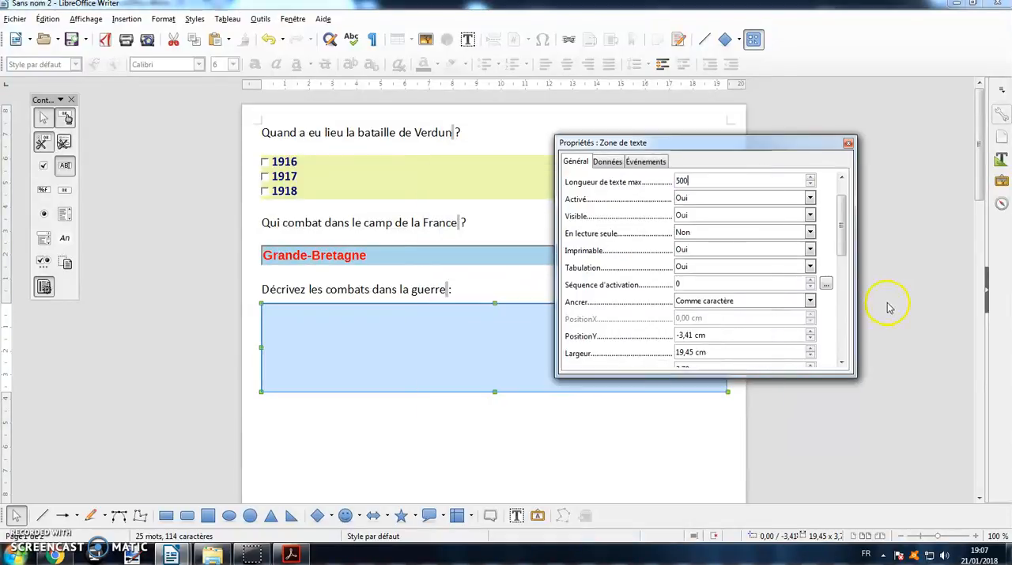
- Set the text box's background to the custom pale green #CEEFD9
{"action": "left_click_drag", "start_coordinate": [843, 248], "coordinate": [848, 295]}
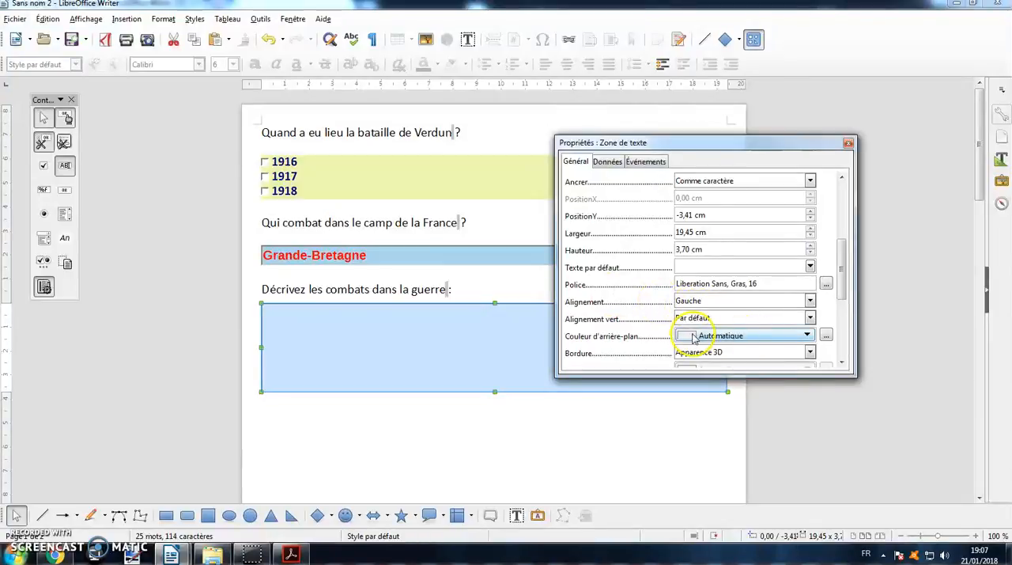
{"action": "left_click", "coordinate": [826, 337]}
{"action": "left_click", "coordinate": [707, 263]}
{"action": "left_click", "coordinate": [805, 312]}
{"action": "mouse_move", "coordinate": [729, 264]}
{"action": "left_mouse_down"}
{"action": "mouse_move", "coordinate": [680, 242]}
{"action": "mouse_move", "coordinate": [644, 195]}
{"action": "mouse_move", "coordinate": [610, 192]}
{"action": "left_mouse_up"}
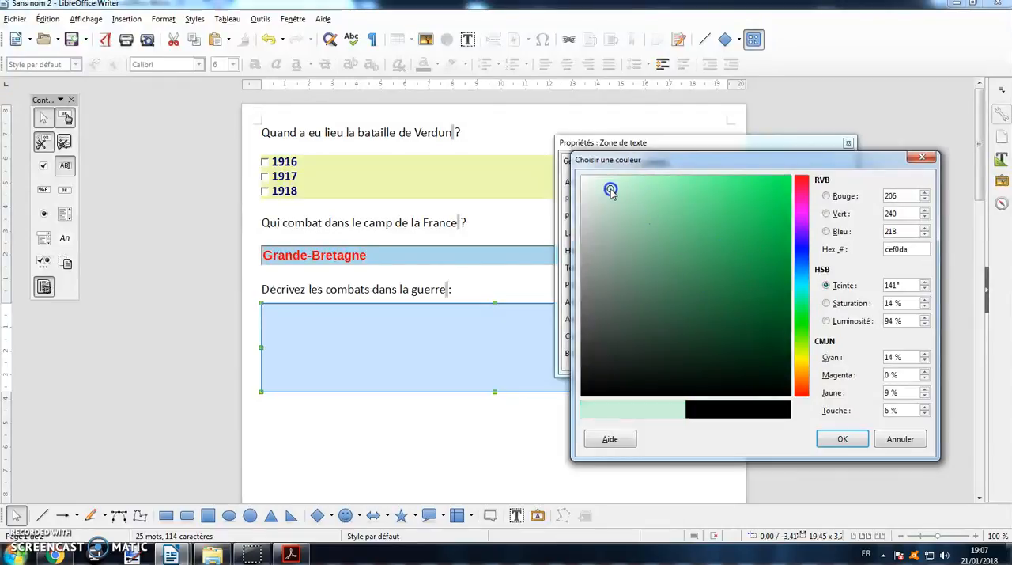
{"action": "left_click", "coordinate": [842, 439]}
- Change the text box's text type to "Multi-ligne"
{"action": "left_click_drag", "start_coordinate": [842, 247], "coordinate": [850, 332]}
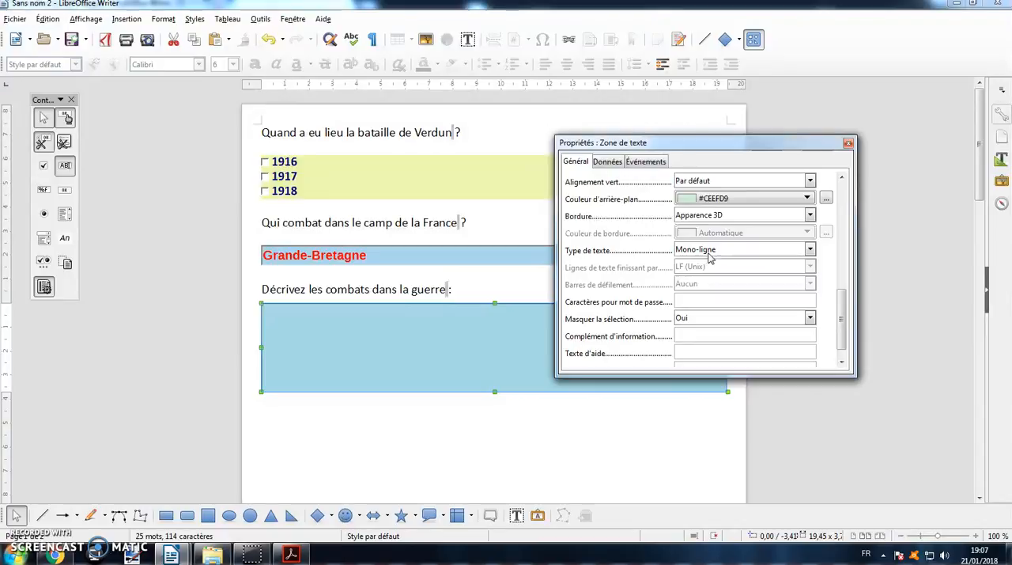
{"action": "left_click", "coordinate": [810, 249]}
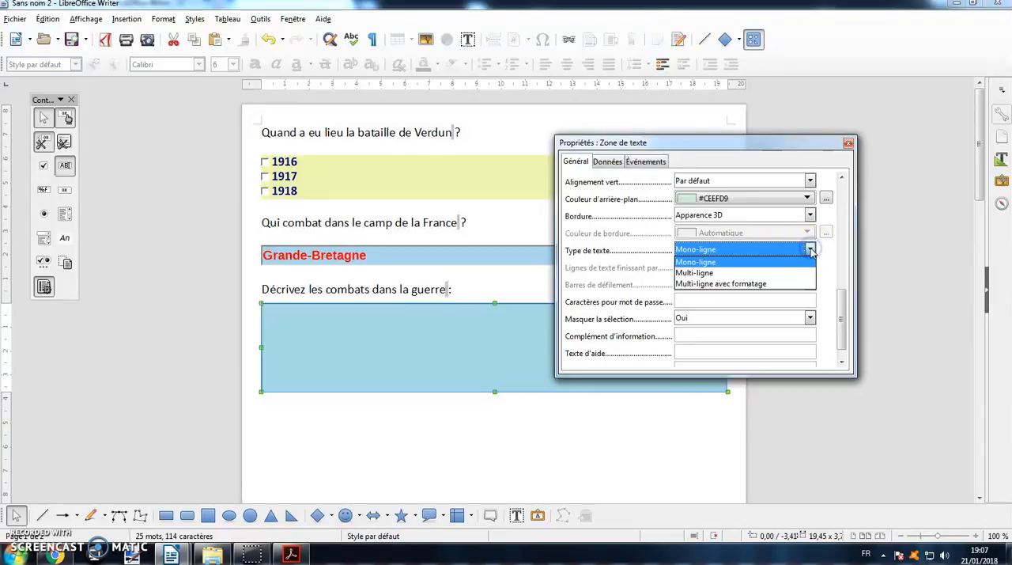
{"action": "left_click", "coordinate": [773, 272]}
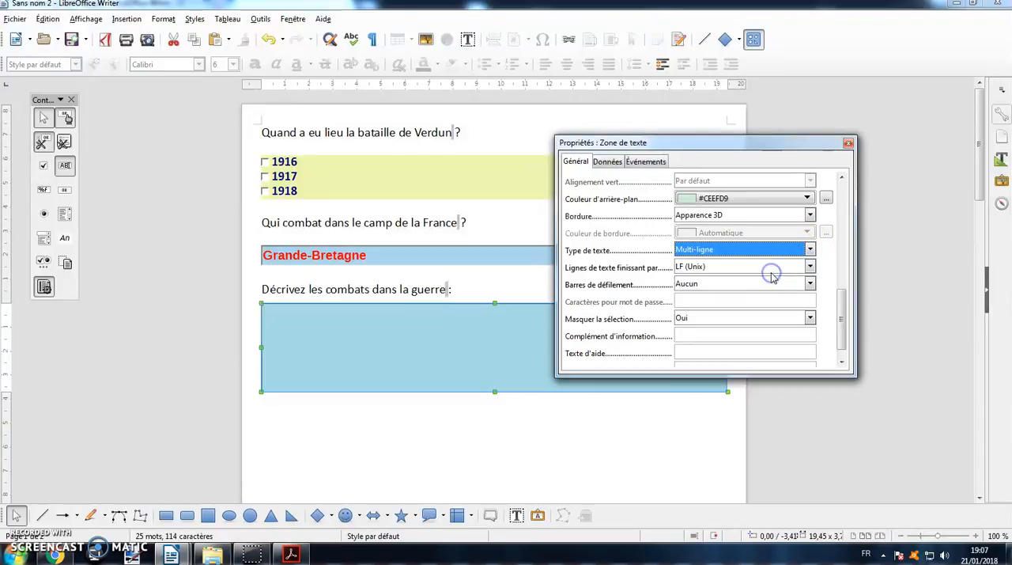
- Set the text box's help text (Texte d'aide) to "Rédigez un paragraphe", close its properties and deselect it
{"action": "left_click", "coordinate": [844, 310]}
{"action": "left_click_drag", "start_coordinate": [843, 310], "coordinate": [843, 318]}
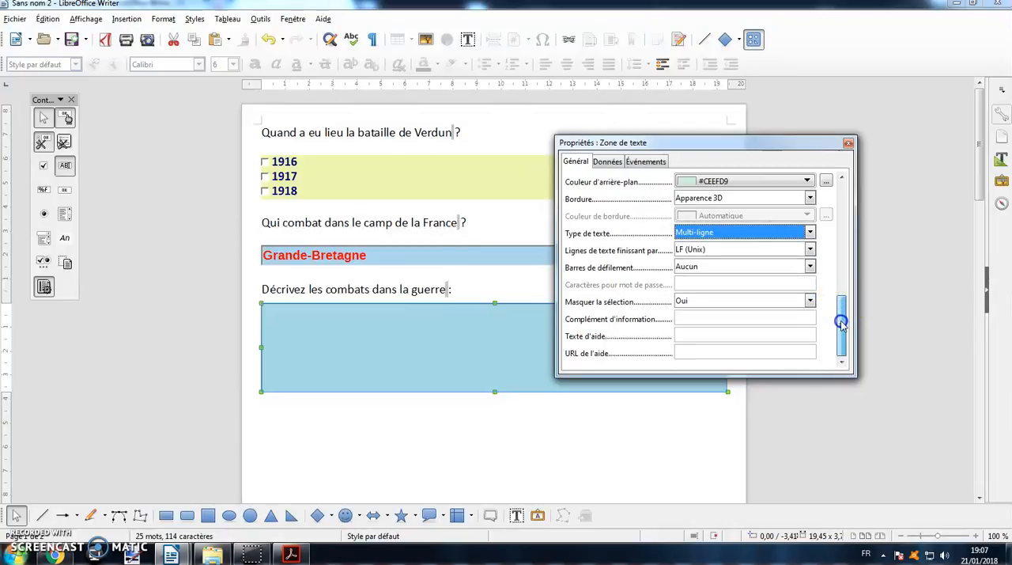
{"action": "left_click", "coordinate": [691, 337]}
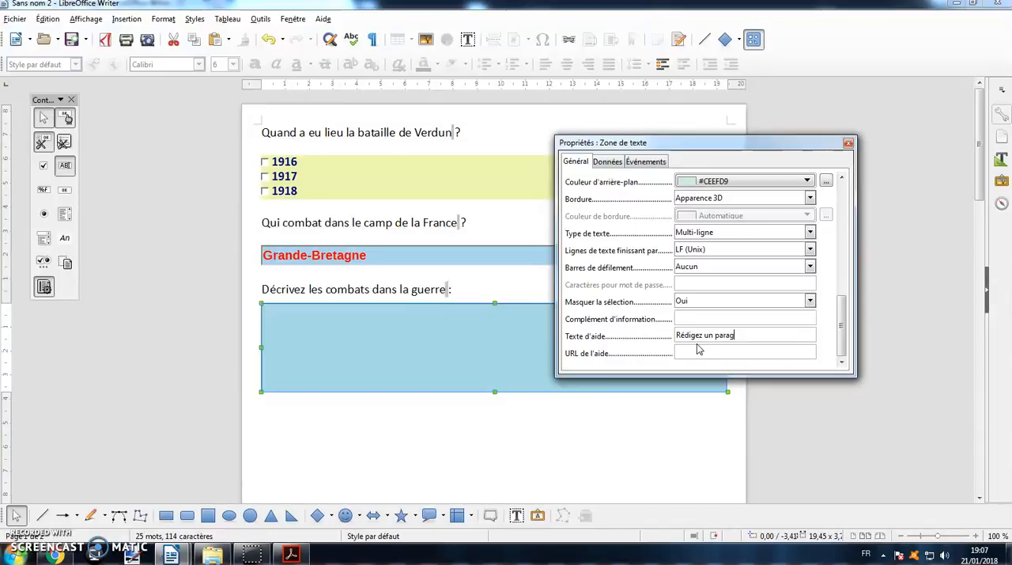
{"action": "left_click", "coordinate": [691, 352]}
{"action": "left_click", "coordinate": [847, 142]}
{"action": "left_click", "coordinate": [598, 377]}
{"action": "left_click", "coordinate": [602, 441]}
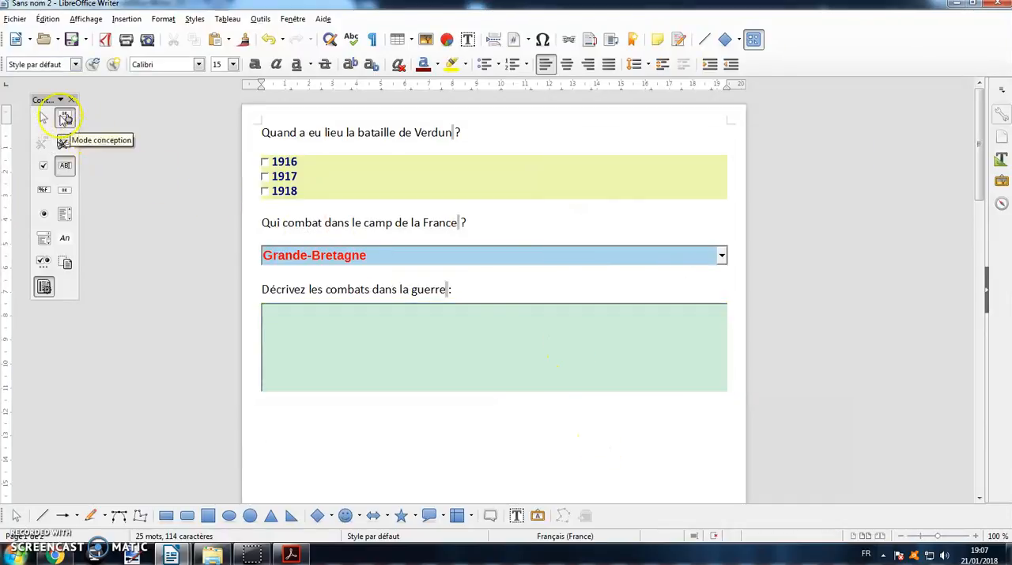
- Turn off design mode and fill the text box with "Les combats sont très violents. Ils se déroulent entre les tranchées dans la zone...."
{"action": "left_click", "coordinate": [65, 117]}
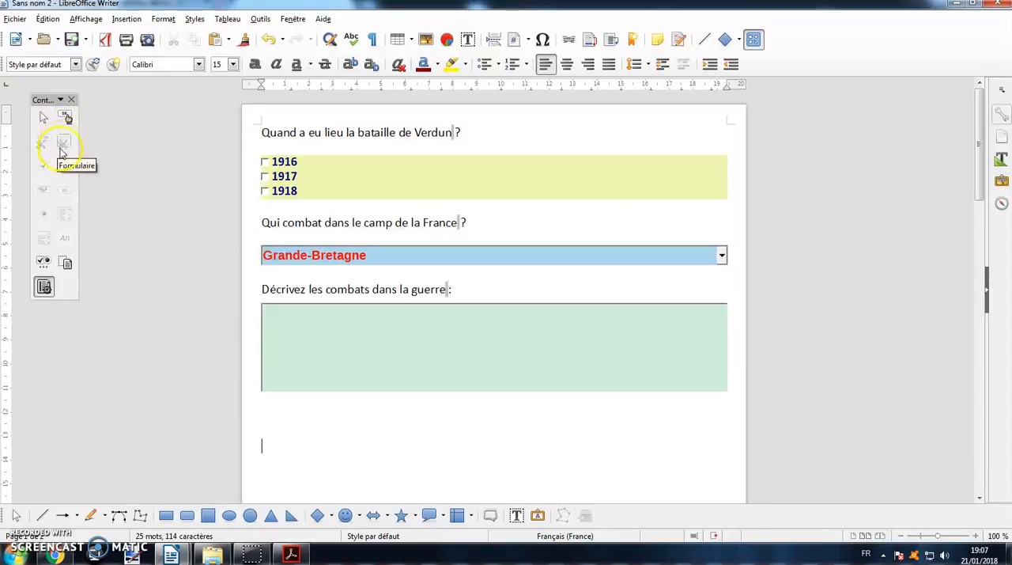
{"action": "left_click", "coordinate": [301, 316]}
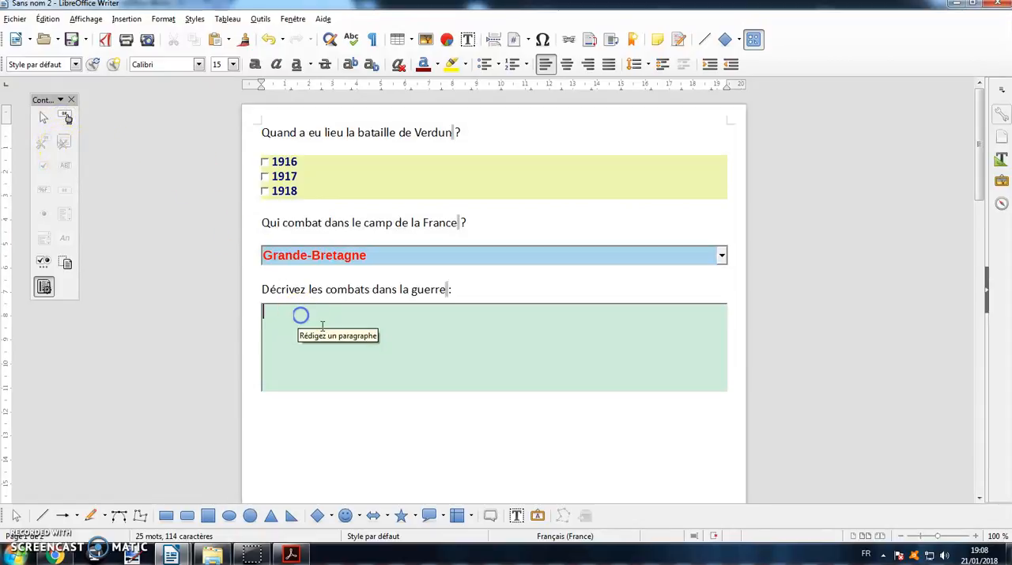
{"action": "type", "text": "Le"}
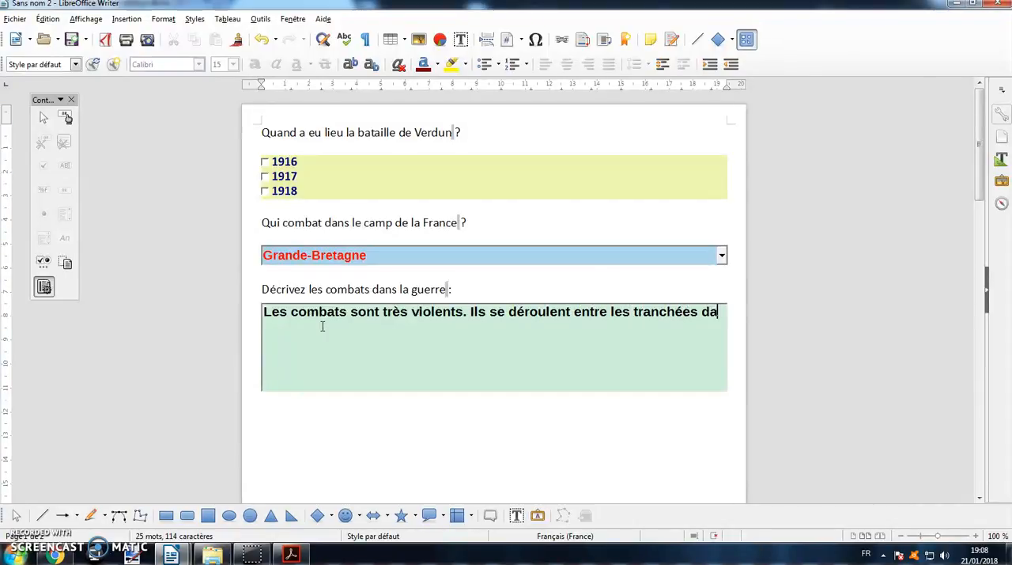
{"action": "type", "text": "ns la zone..."}
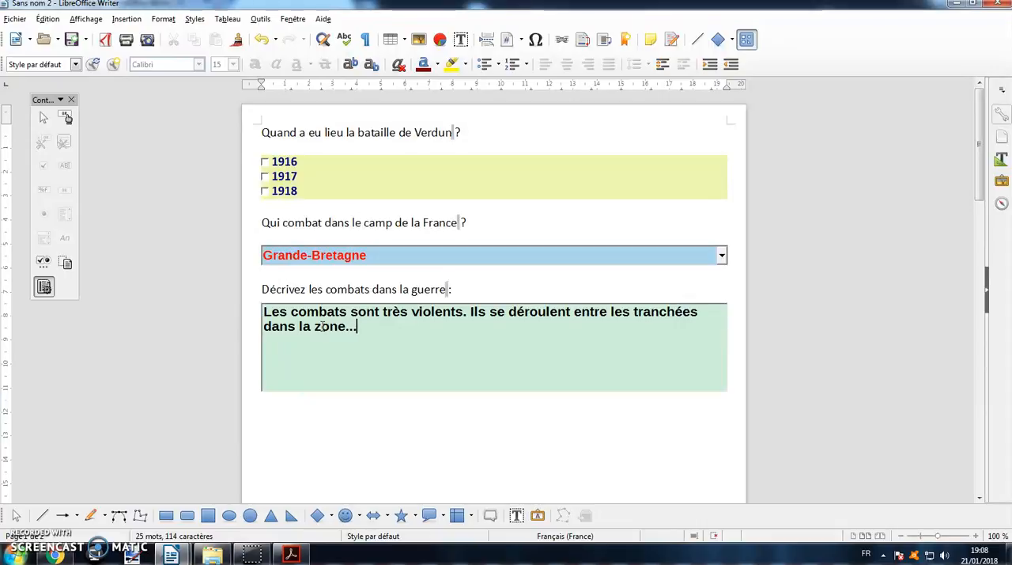
{"action": "left_click", "coordinate": [355, 435]}
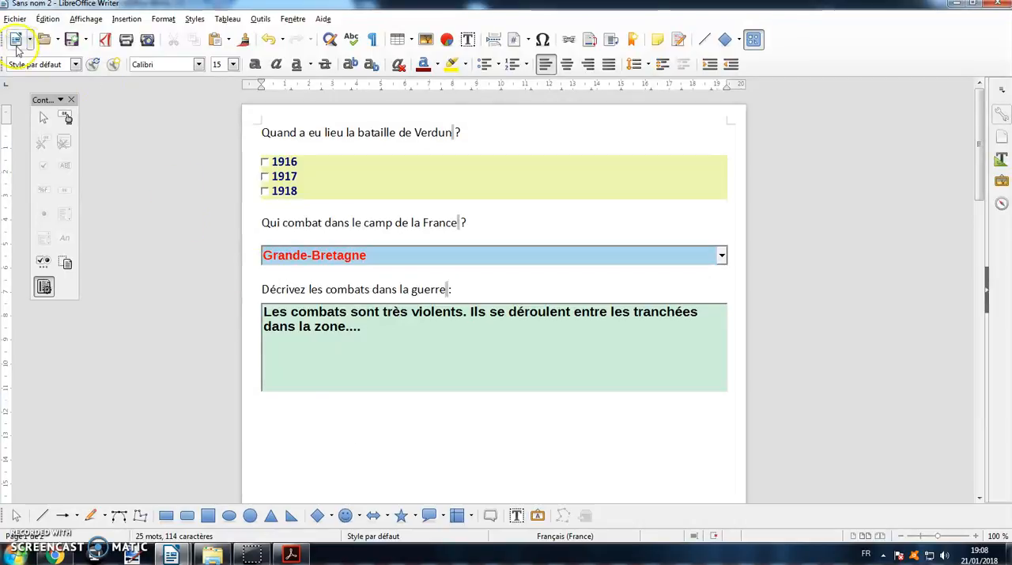
- Save the document as "Test" in ODF text format (.odt) in the Docs pour Tuto folder
{"action": "left_click", "coordinate": [15, 18]}
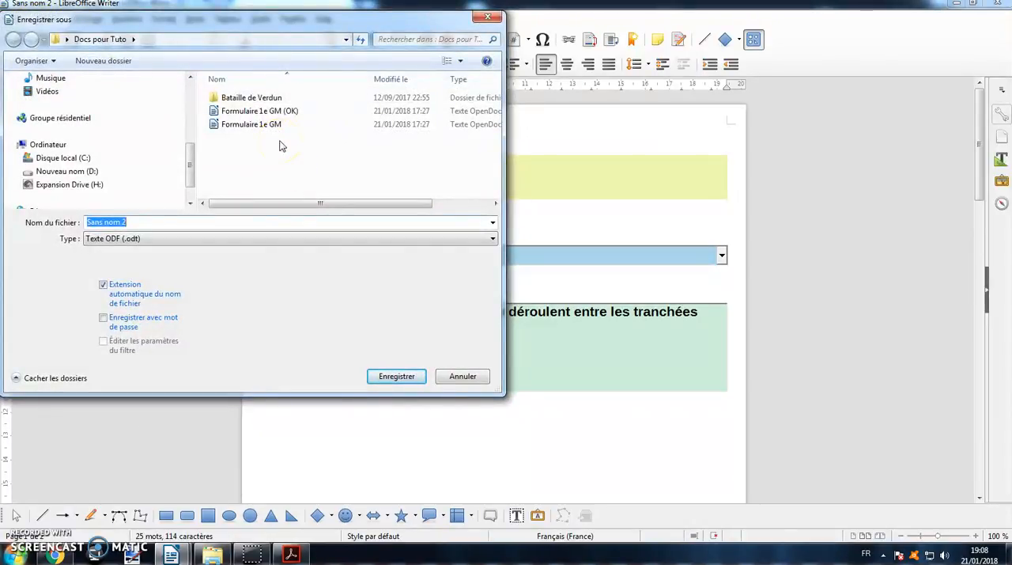
{"action": "type", "text": "Test"}
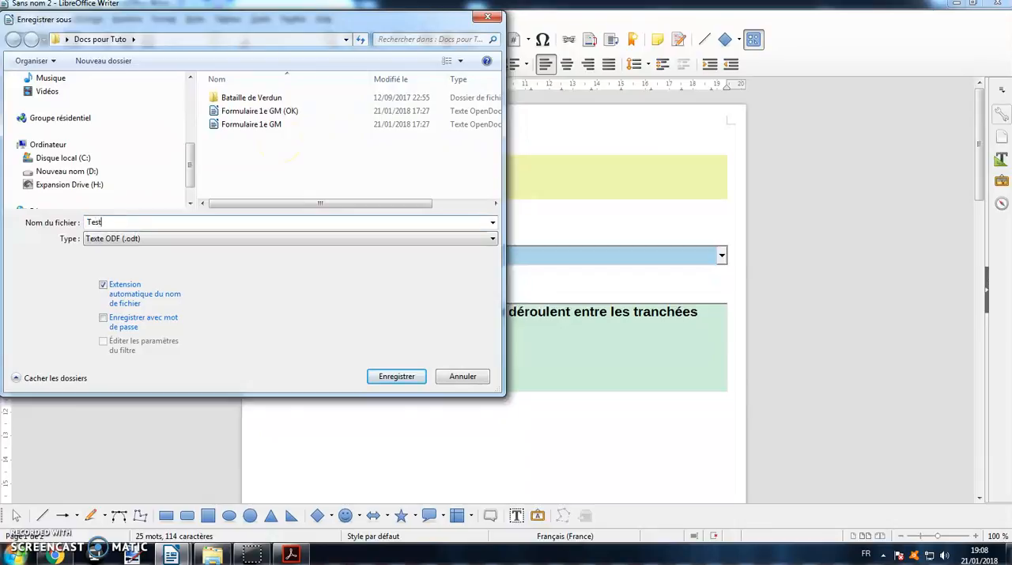
{"action": "left_click", "coordinate": [396, 377]}
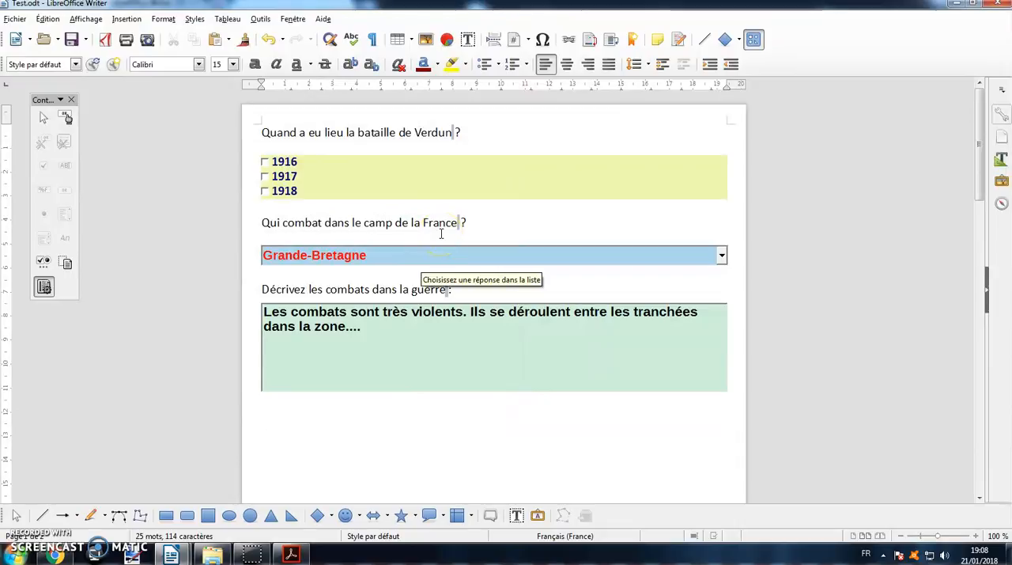
- Export the form directly as a PDF named "Test PDF" in the Docs pour Tuto folder
{"action": "left_click", "coordinate": [109, 45]}
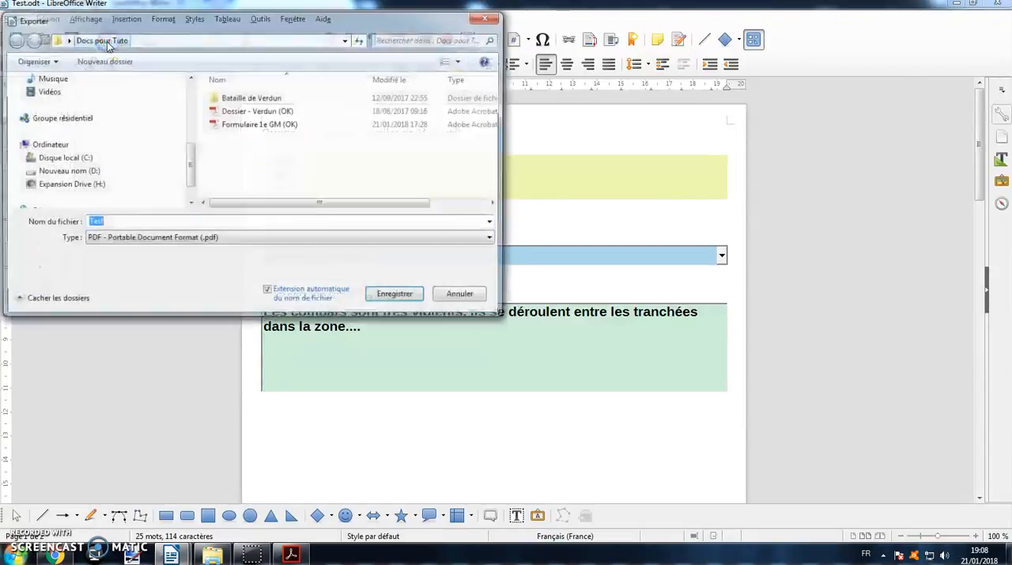
{"action": "left_click", "coordinate": [242, 221]}
{"action": "type", "text": "PDF"}
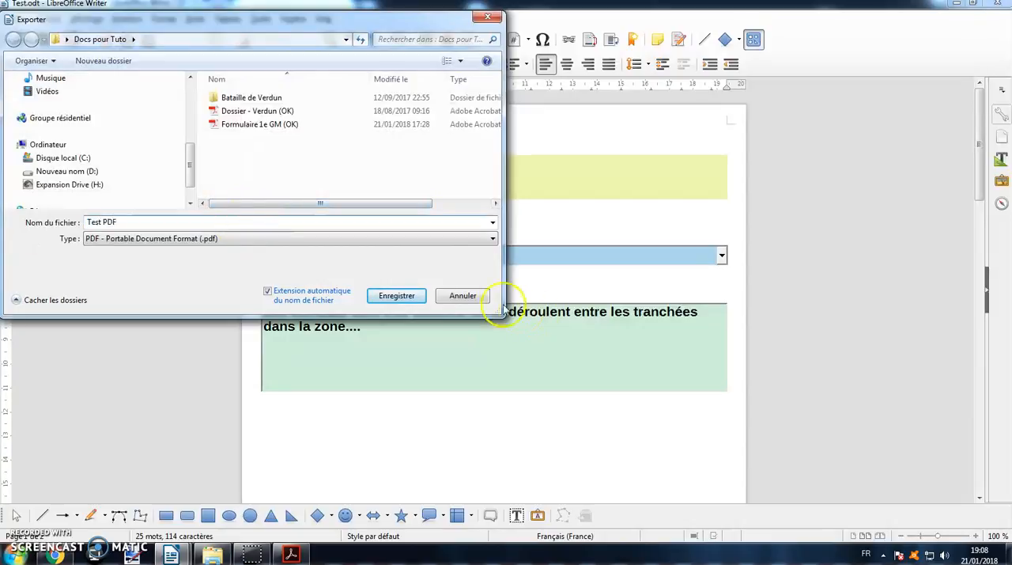
{"action": "left_click", "coordinate": [398, 295]}
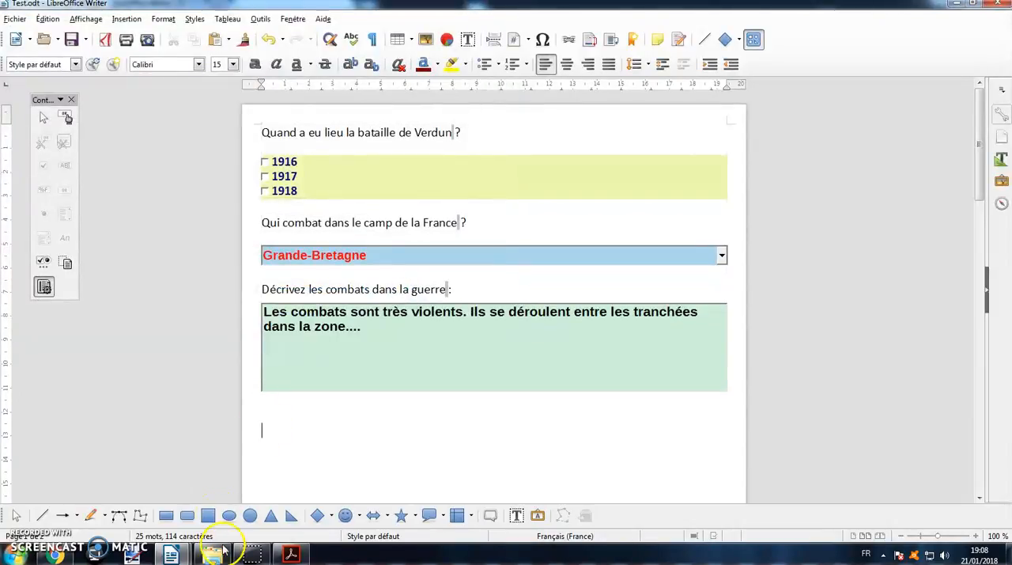
- Switch to the Docs pour Tuto folder in Windows Explorer and open "Test PDF" in Adobe Acrobat Reader at 100% zoom
{"action": "left_click", "coordinate": [224, 552]}
{"action": "left_click", "coordinate": [248, 492]}
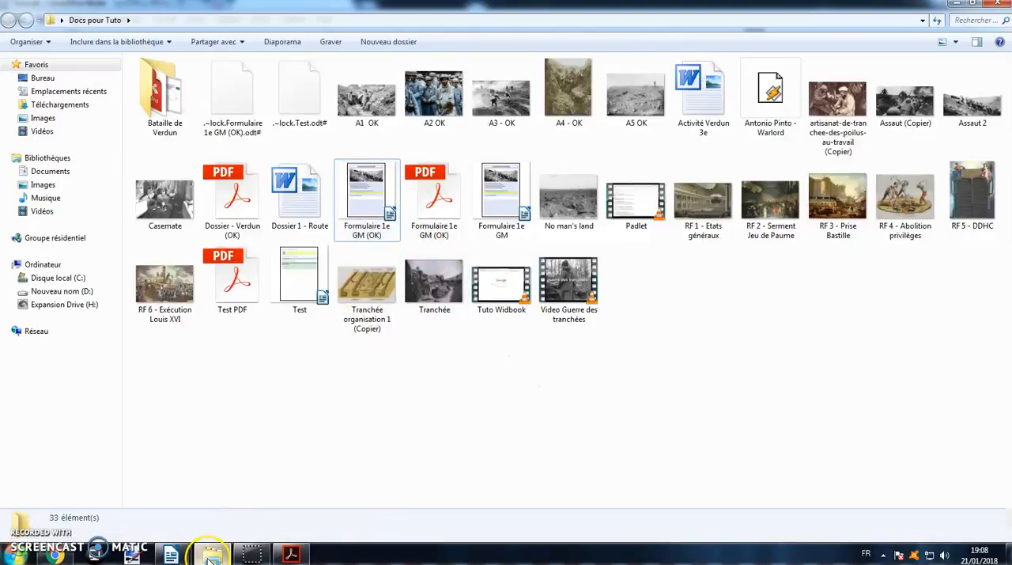
{"action": "double_click", "coordinate": [233, 281]}
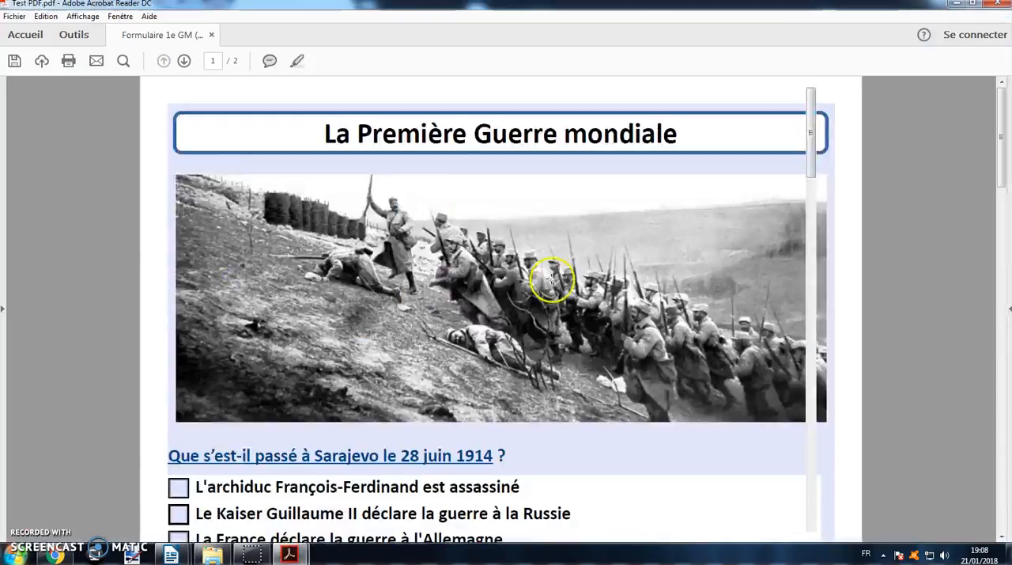
{"action": "left_click", "coordinate": [818, 308]}
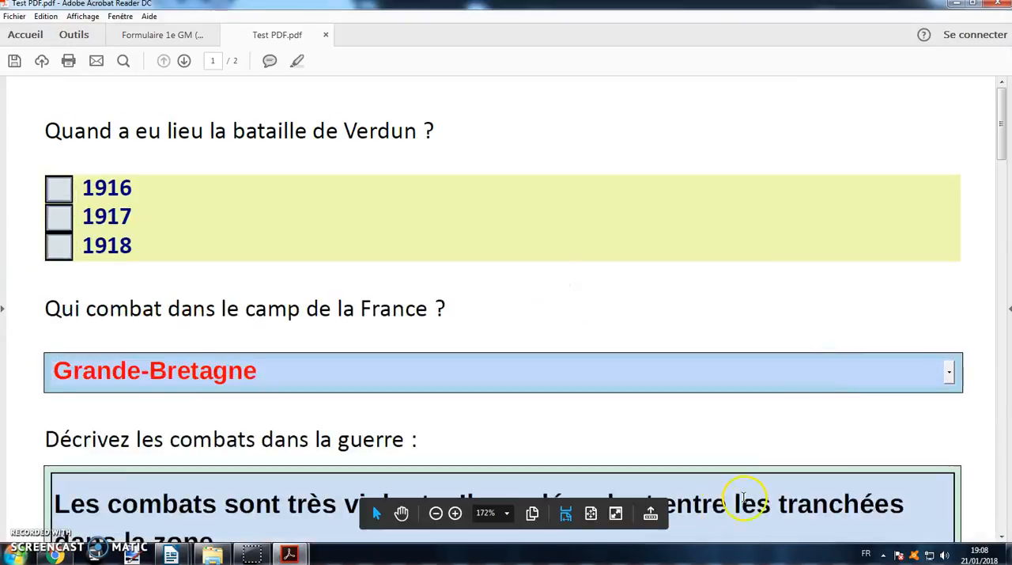
{"action": "left_click", "coordinate": [435, 513]}
{"action": "left_click", "coordinate": [435, 514]}
{"action": "left_click", "coordinate": [436, 514]}
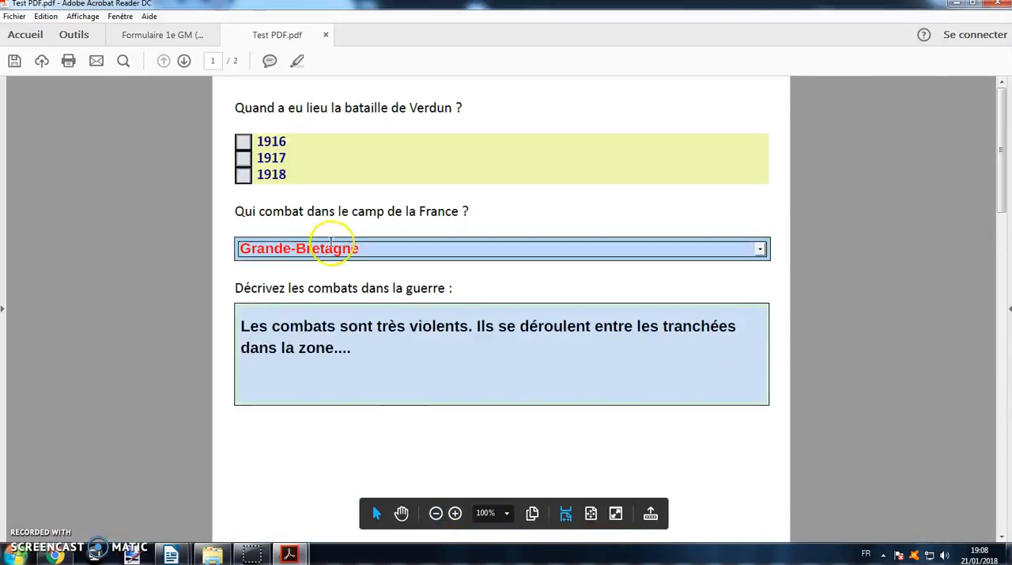
- Test the PDF form by checking the 1916 answer and choosing Allemagne in the drop-down list about France's allies
{"action": "left_click", "coordinate": [243, 141]}
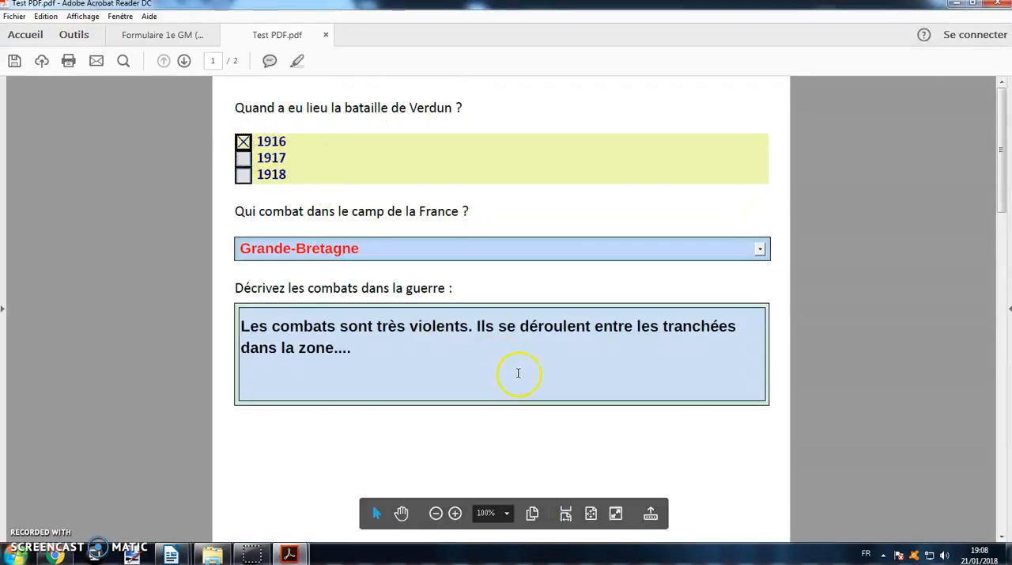
{"action": "left_click", "coordinate": [393, 249]}
{"action": "left_click", "coordinate": [760, 248]}
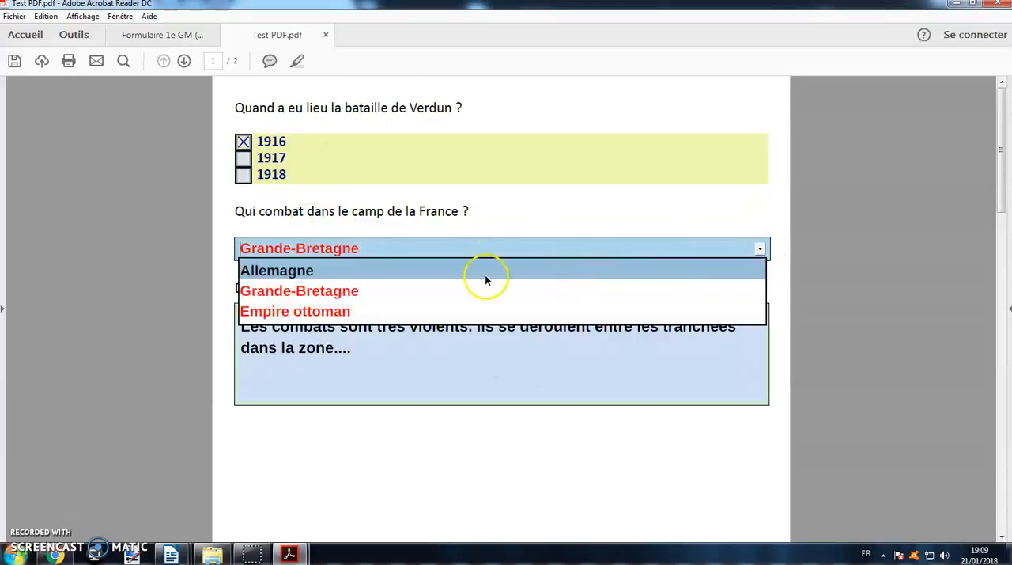
{"action": "left_click", "coordinate": [447, 311]}
{"action": "left_click", "coordinate": [760, 250]}
{"action": "left_click", "coordinate": [557, 273]}
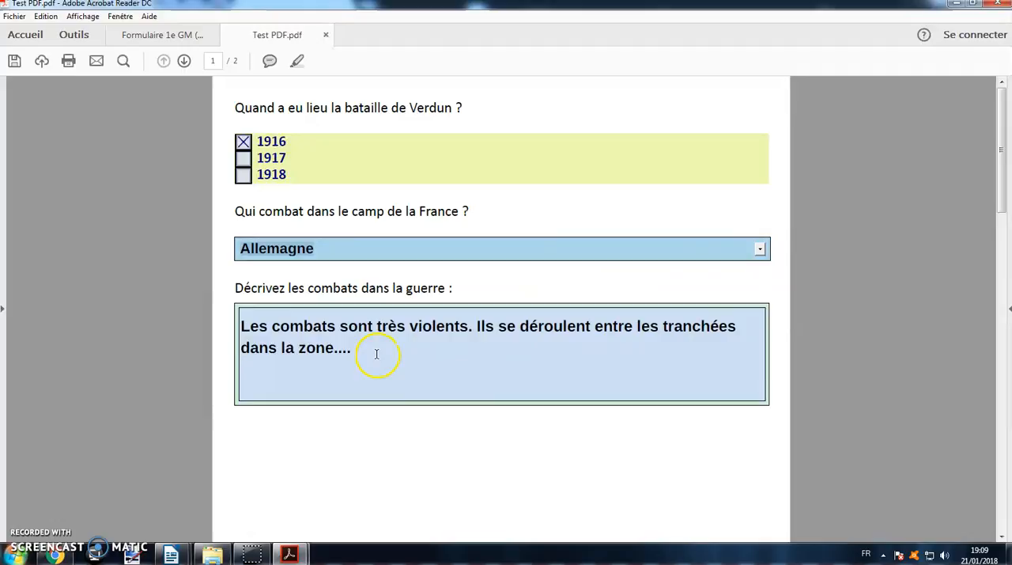
- Delete all the text in the multi-line answer box under "Décrivez les combats dans la guerre"
{"action": "triple_click", "coordinate": [356, 326]}
{"action": "key", "text": "ctrl+a"}
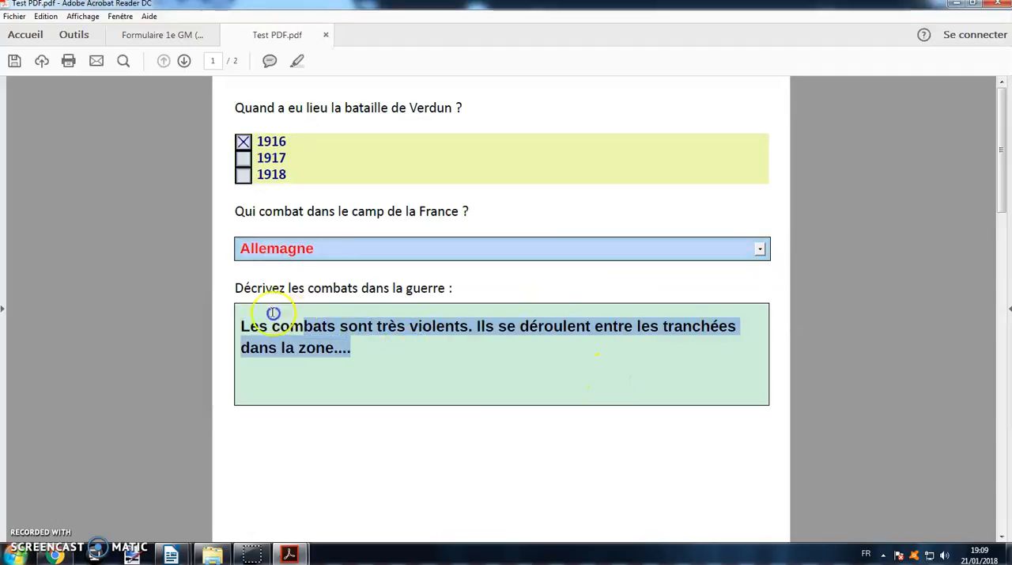
{"action": "key", "text": "Delete"}
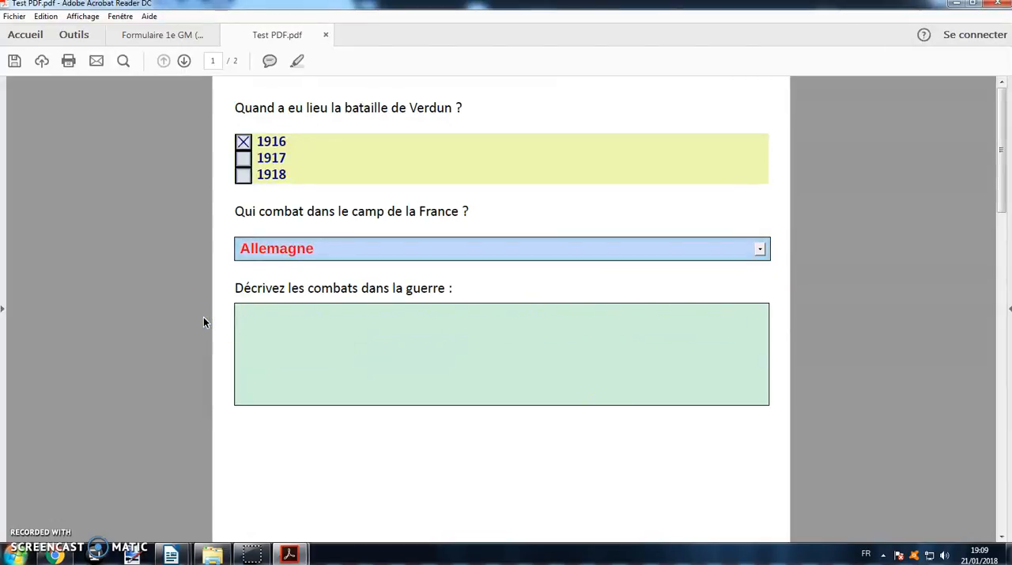